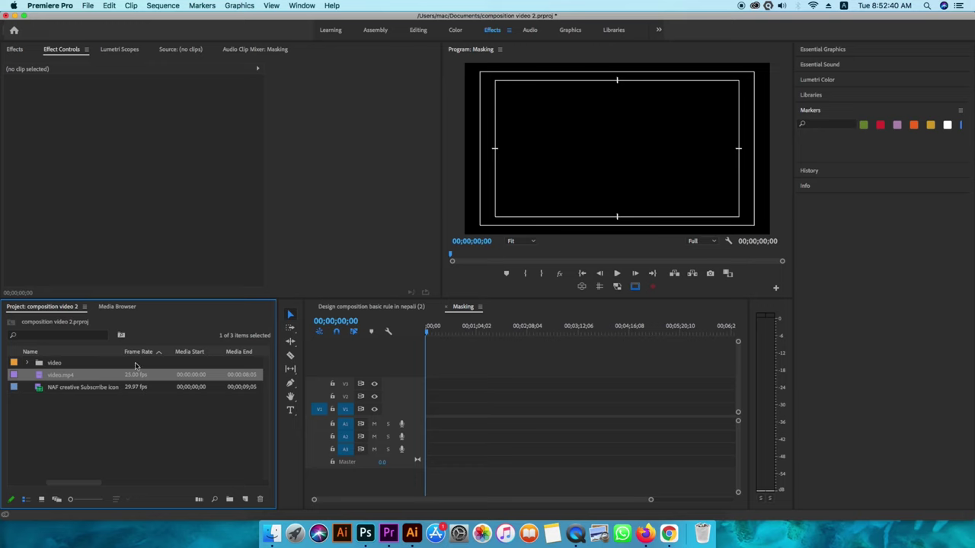
Step: Place video.mp4 on track V1 at the start of the Masking sequence and select the clip
drag(17, 379, 430, 411)
click(557, 292)
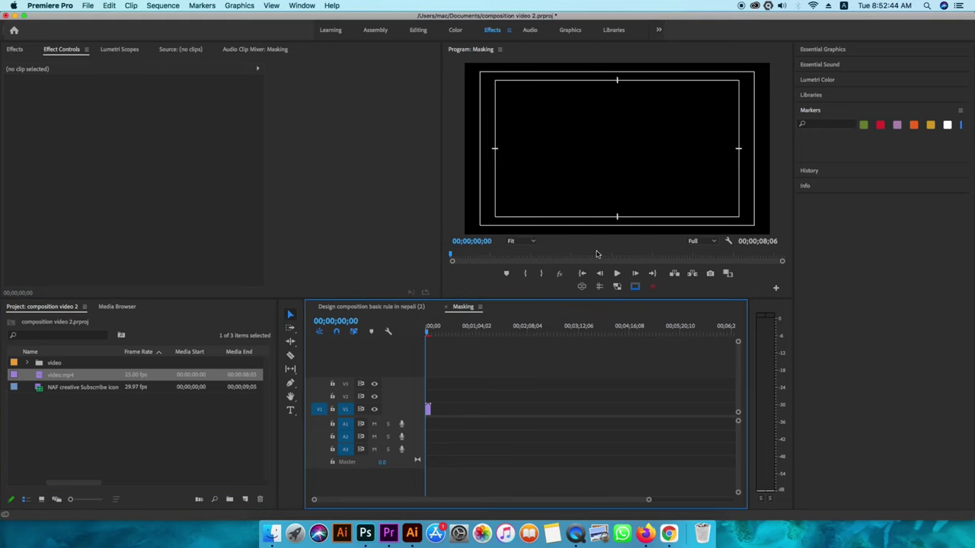
drag(648, 500, 514, 501)
click(434, 409)
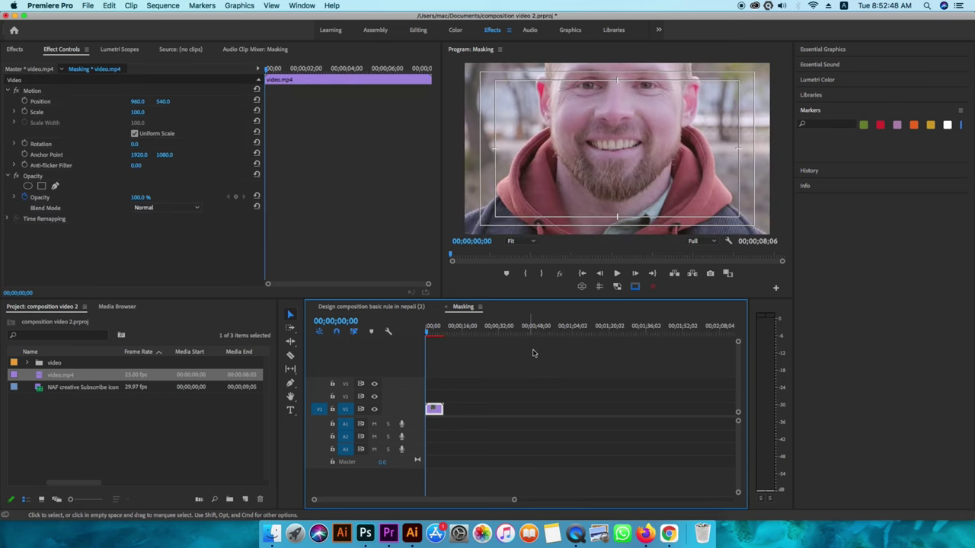
Step: Set the video.mp4 clip's Scale to 50 so the footage fits the frame
key(shift+7)
click(60, 49)
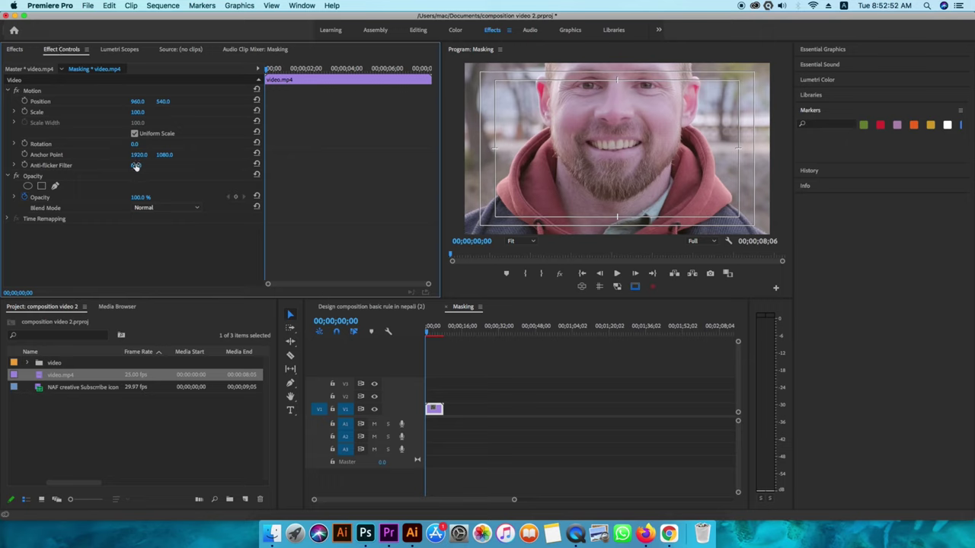
drag(137, 112, 99, 112)
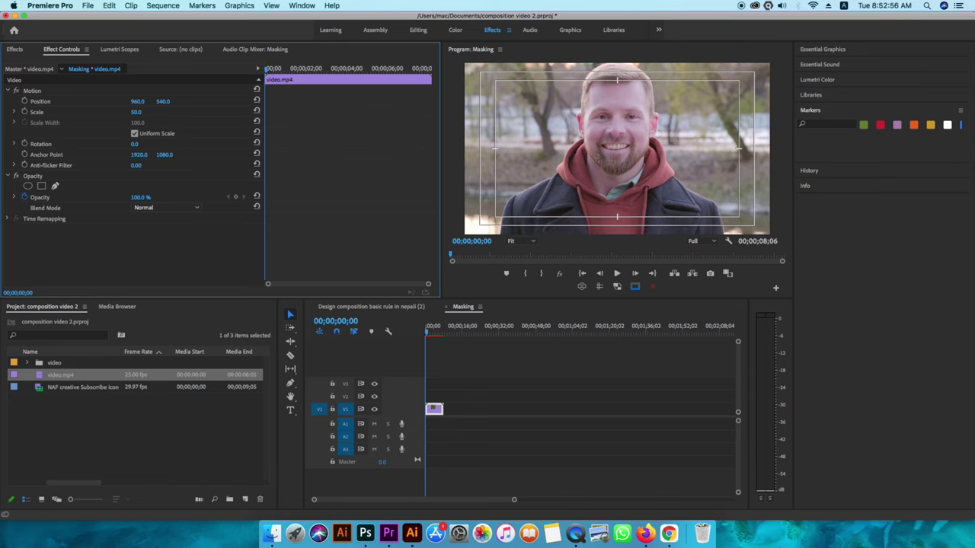
click(634, 155)
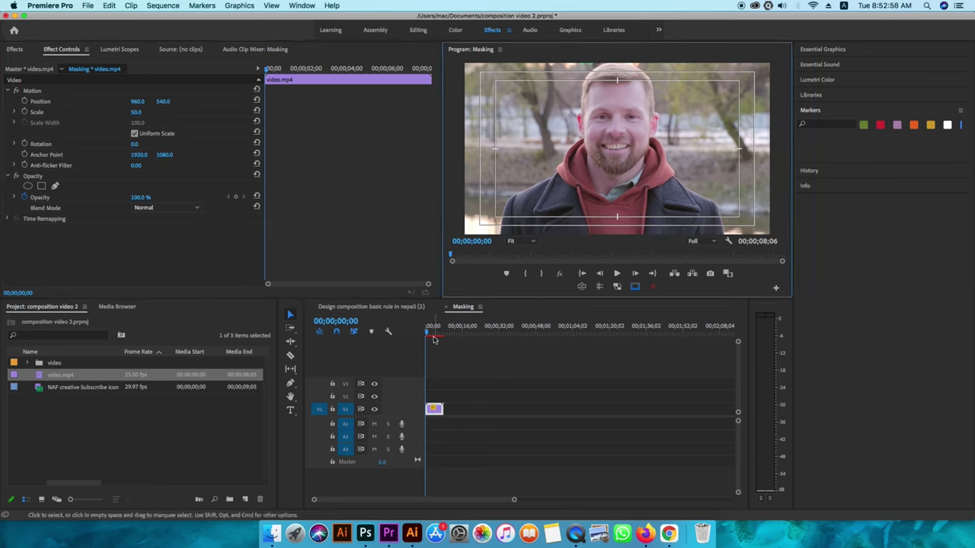
Step: Render the Masking sequence preview and play it up to about 00;00;03;02
drag(514, 498, 404, 499)
key(Return)
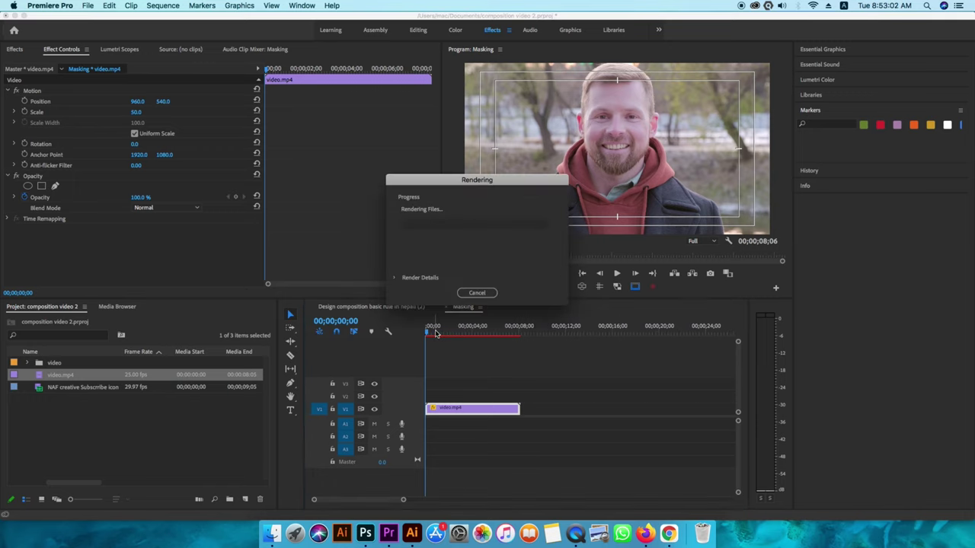
drag(494, 180, 382, 236)
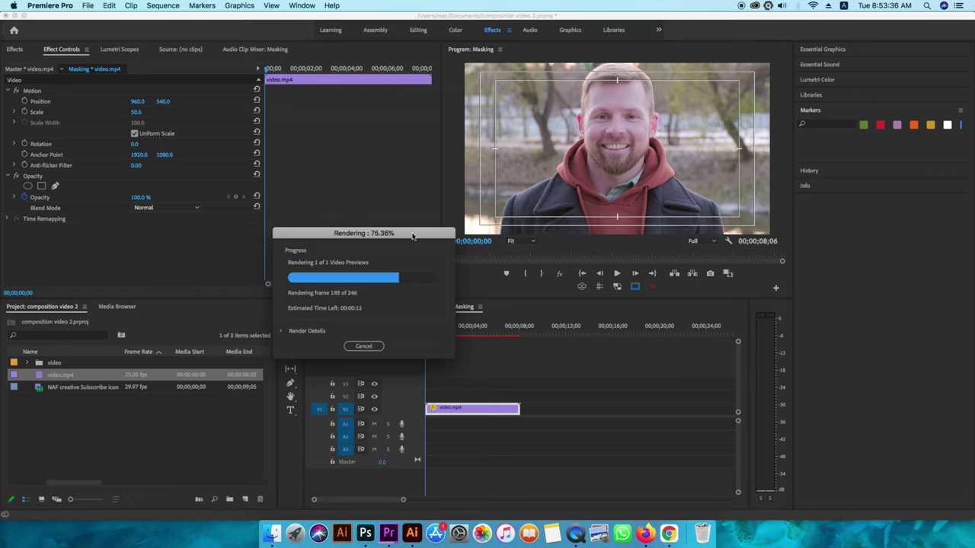
drag(412, 237, 380, 241)
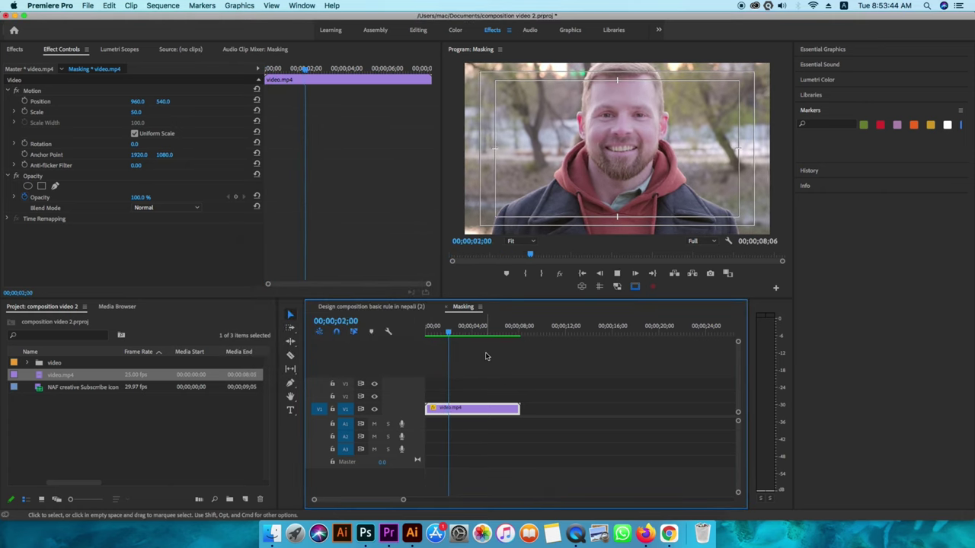
key(space)
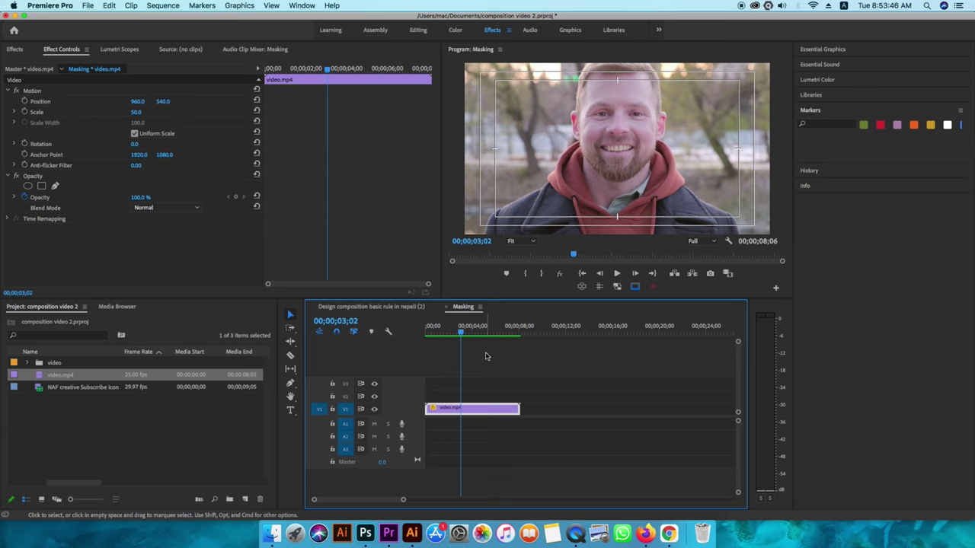
Step: Switch to the "Design composition basic rule in nepali (2)" sequence and view Nested Sequence 04 around 00:01:16
click(388, 308)
click(427, 329)
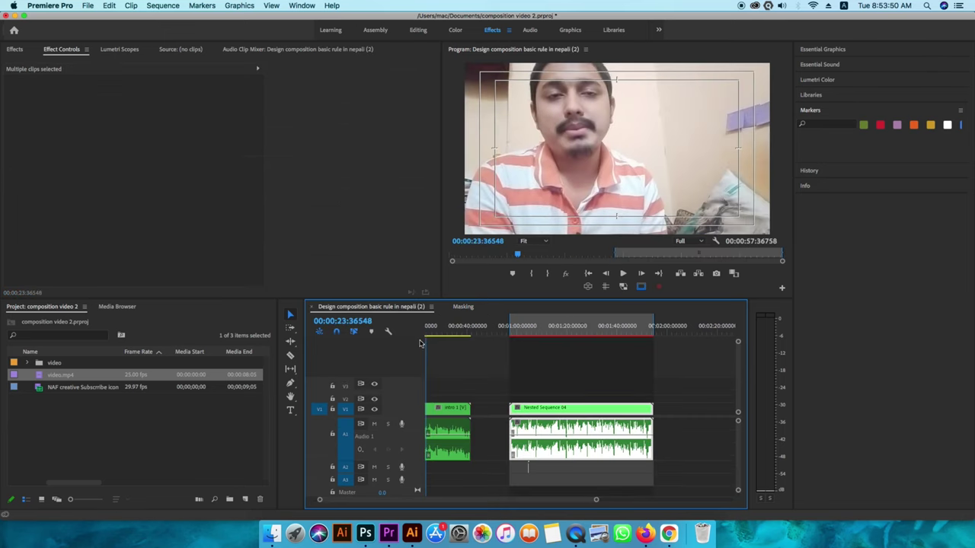
key(equal)
drag(431, 337, 579, 335)
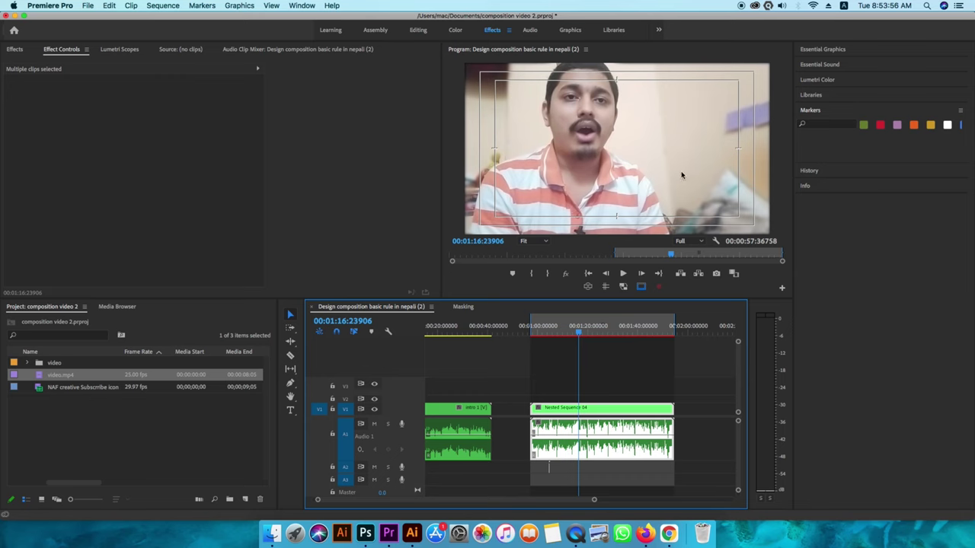
Step: Remove the motion, opacity, time remapping, volume, channel volume and panner attributes from the selected Nested Sequence 04 clips
right_click(594, 423)
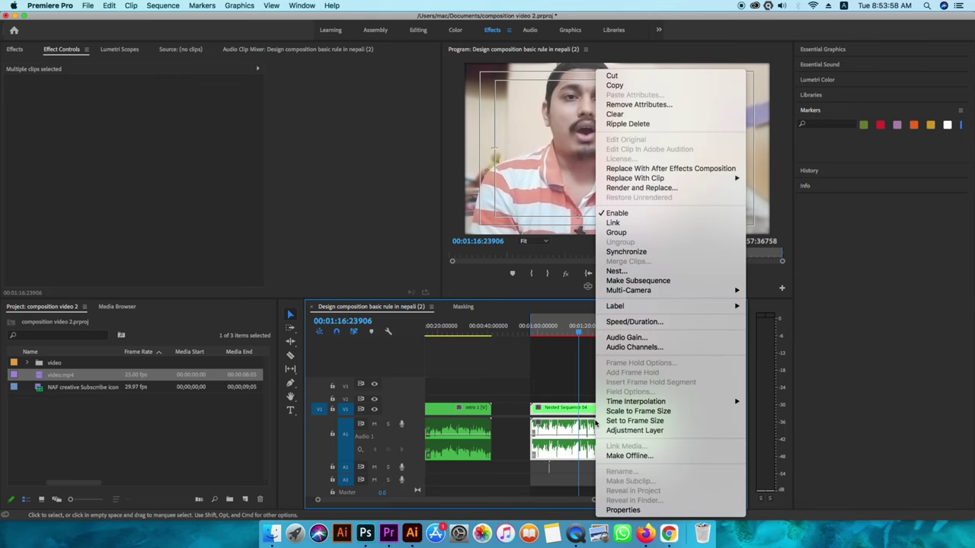
click(629, 105)
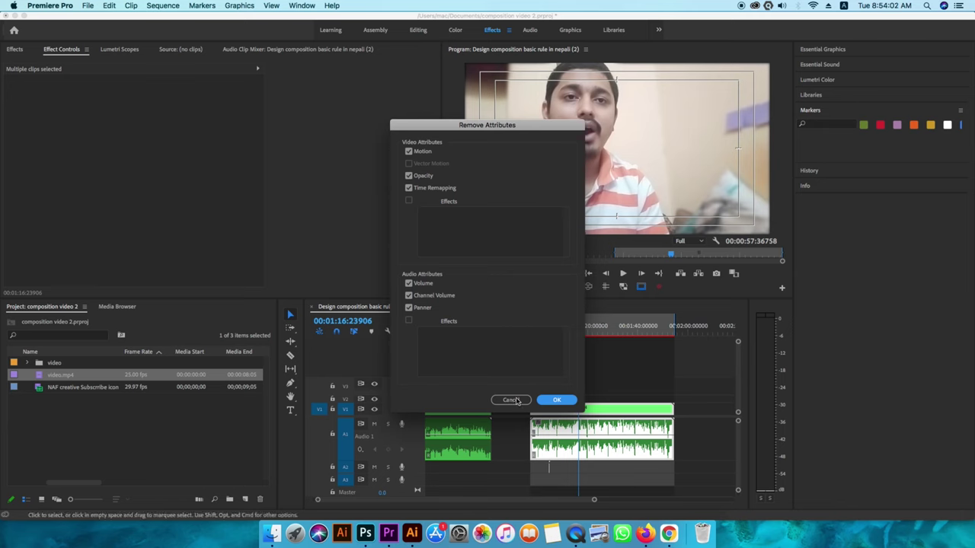
click(556, 399)
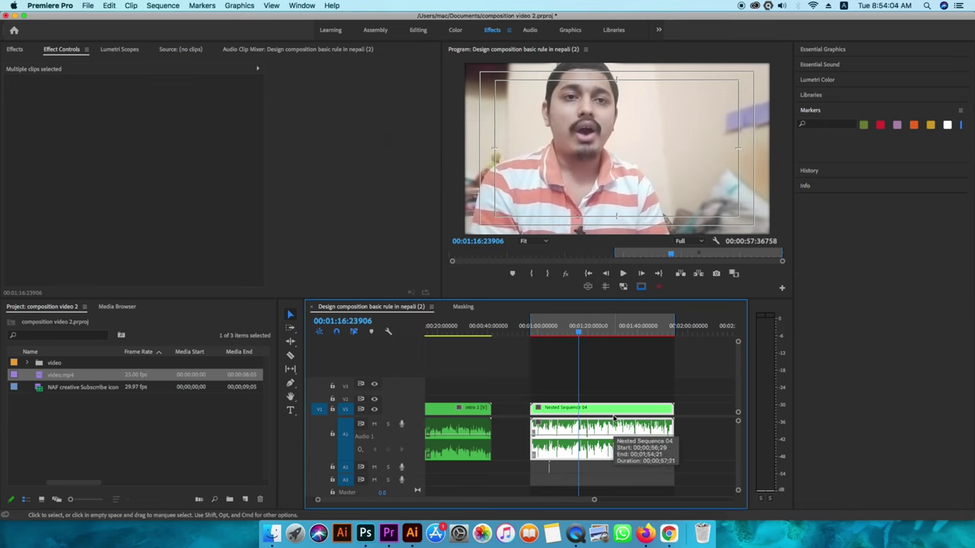
Step: Review Nested Sequence 04 around 00:01:25, then return to the Masking sequence
drag(576, 331, 600, 332)
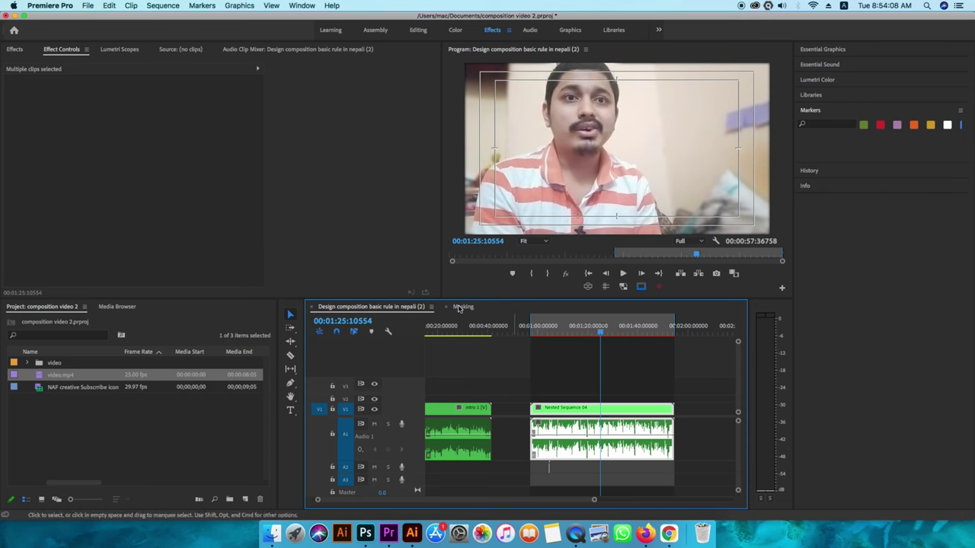
click(460, 307)
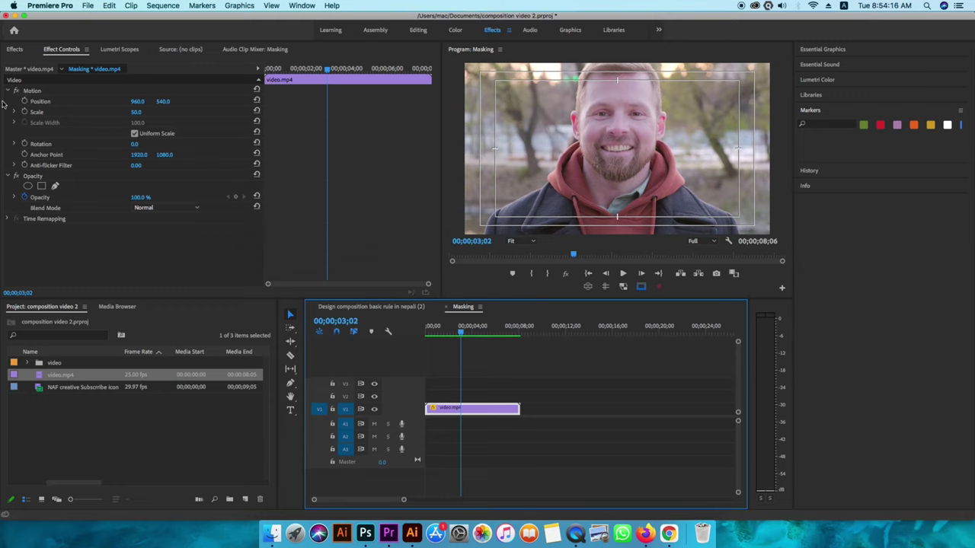
Step: Bring up the Effects list, then return to the video.mp4 clip's effect controls
click(71, 91)
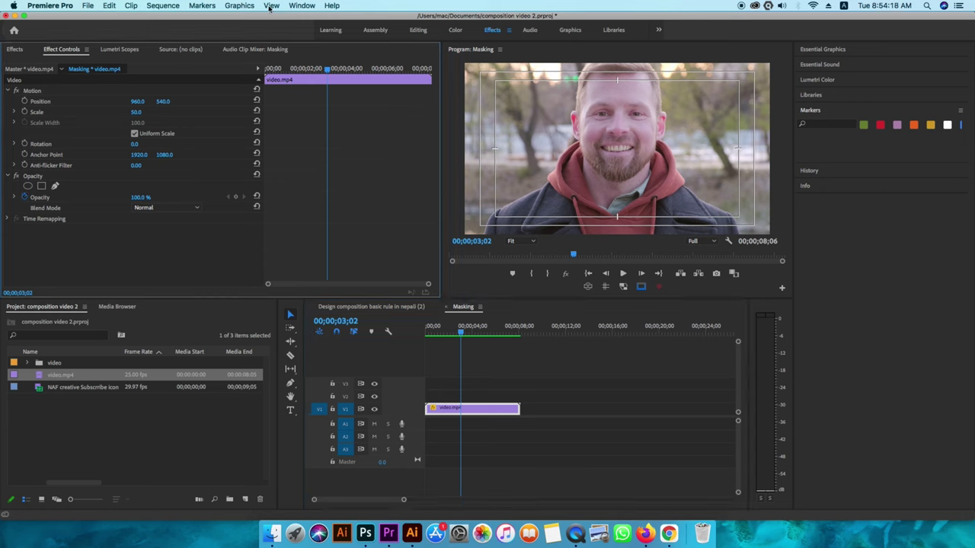
click(292, 6)
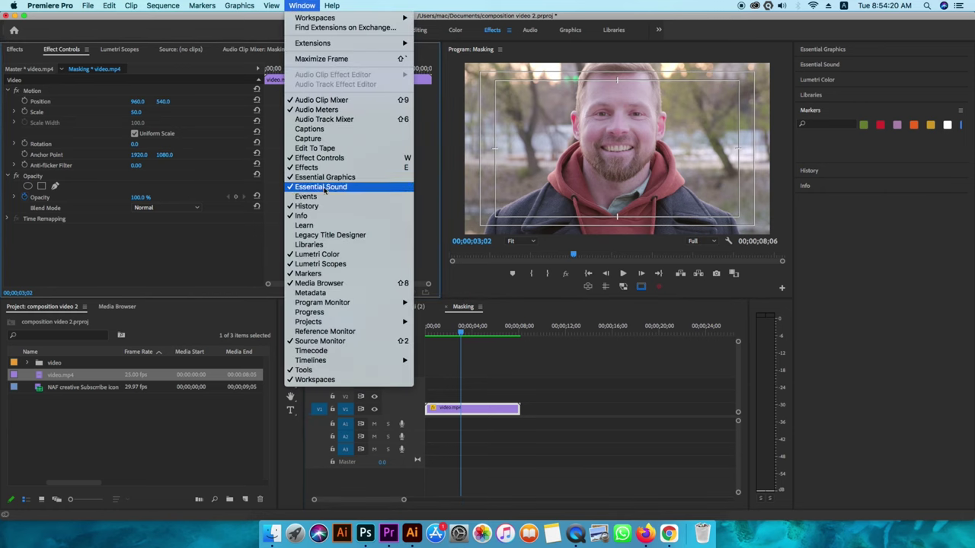
click(307, 168)
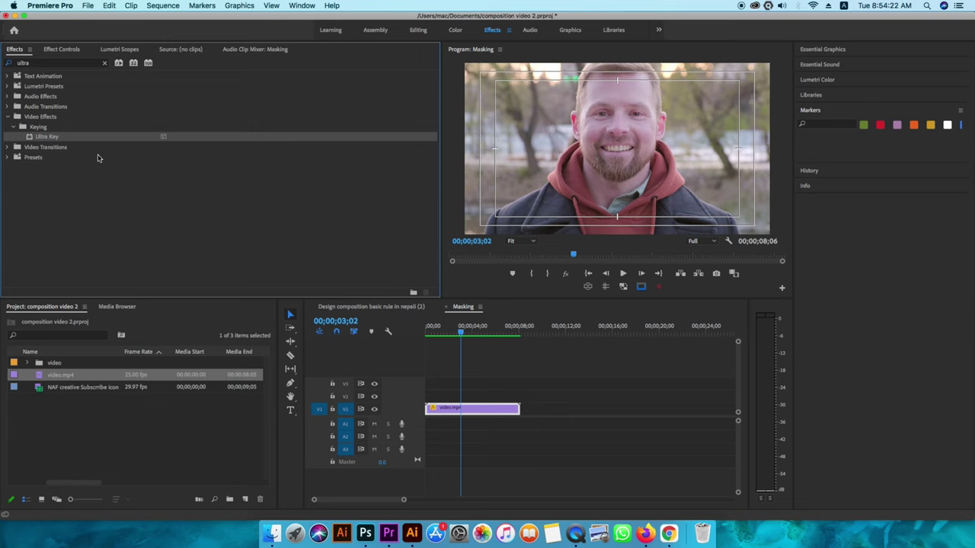
key(w)
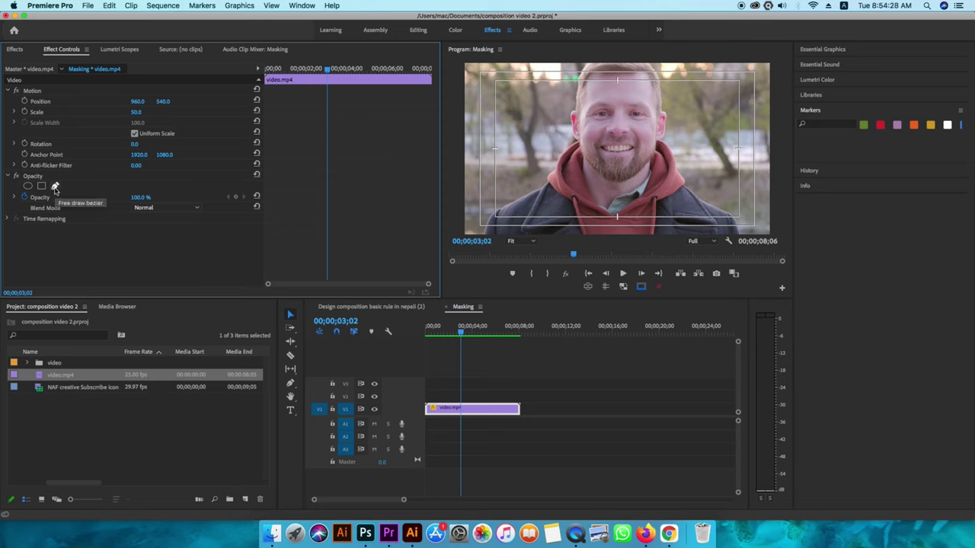
Step: Start a free-draw bezier opacity mask beside the man's head, then remove the mask
click(55, 187)
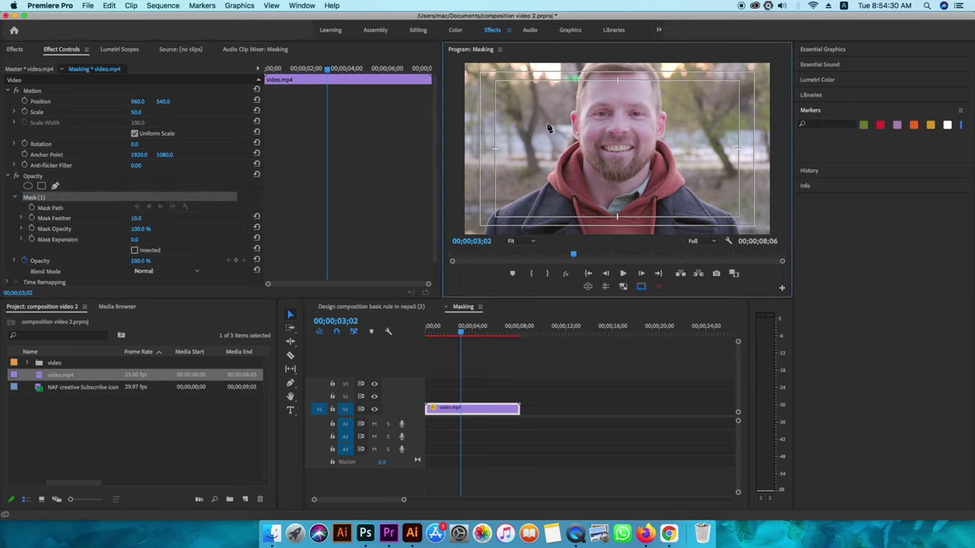
right_click(44, 200)
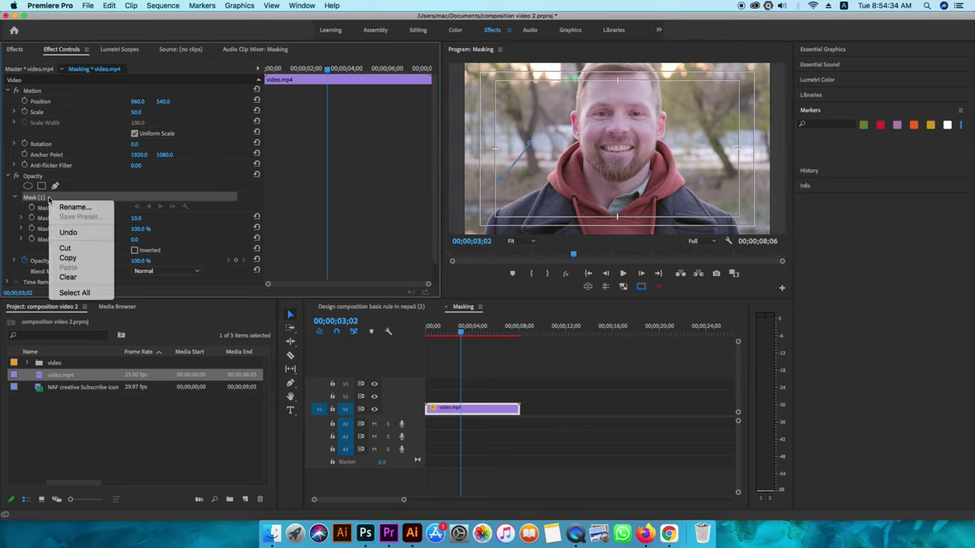
click(57, 248)
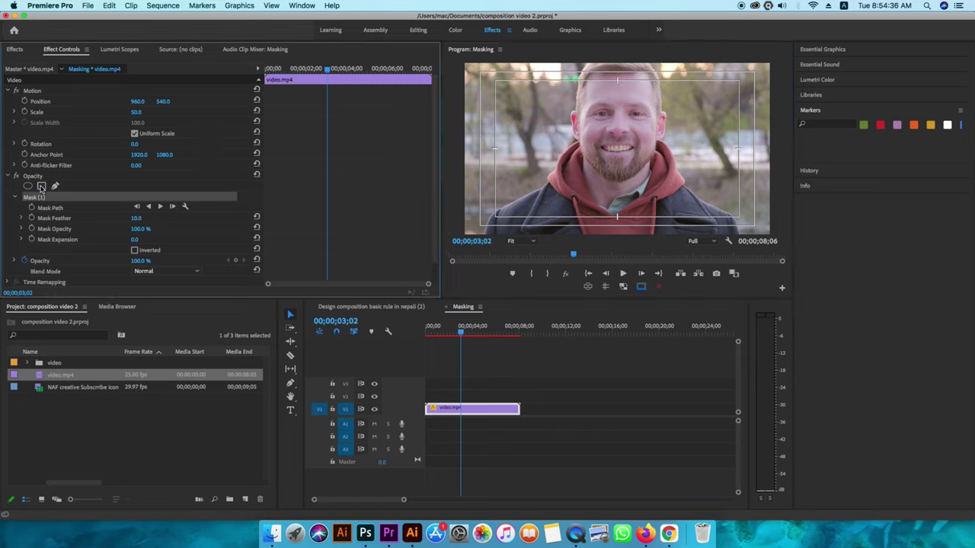
Step: Try a rectangular and then an elliptical opacity mask on the clip, deleting each one
click(41, 186)
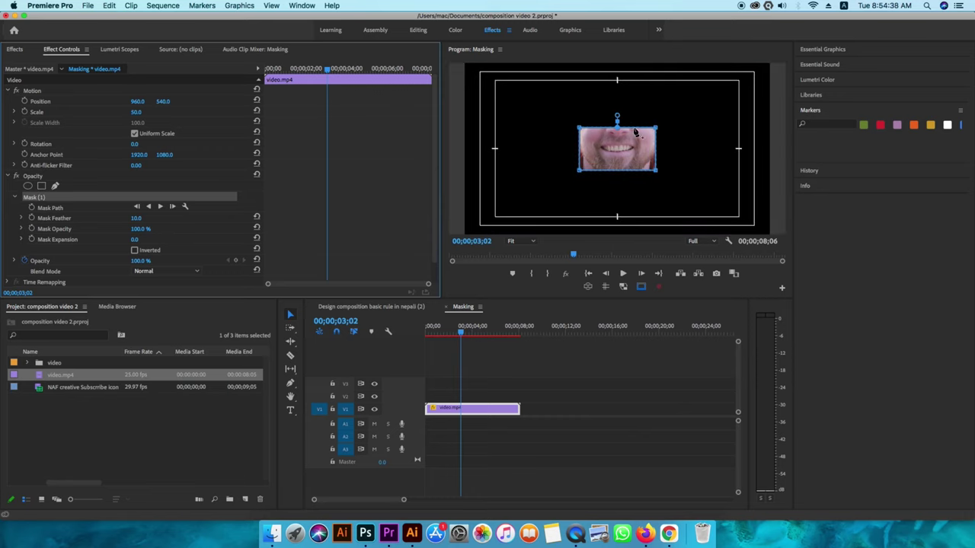
key(Delete)
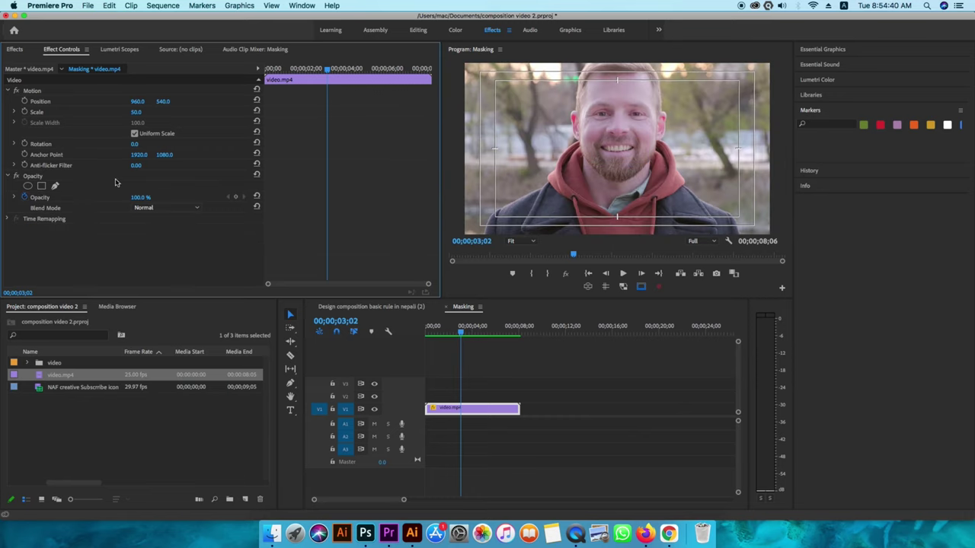
click(28, 187)
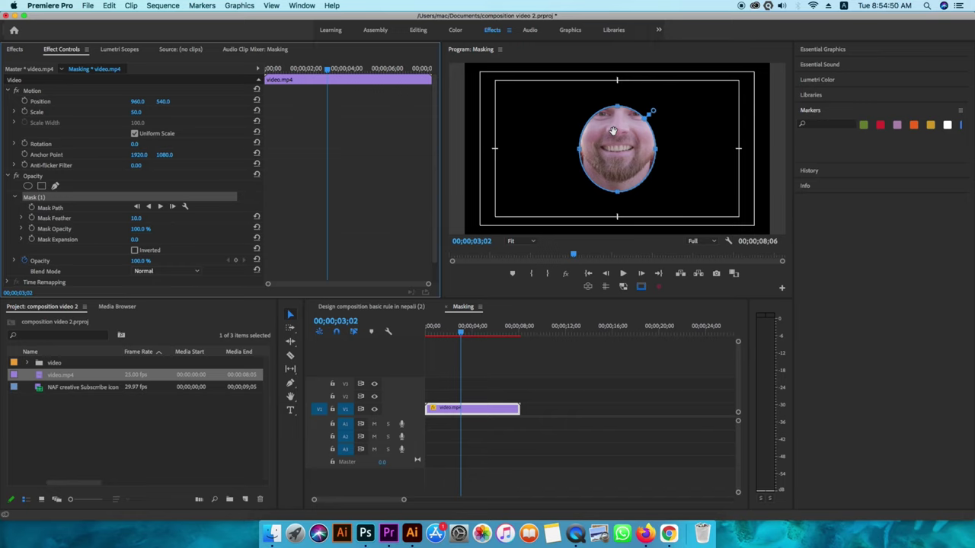
key(Delete)
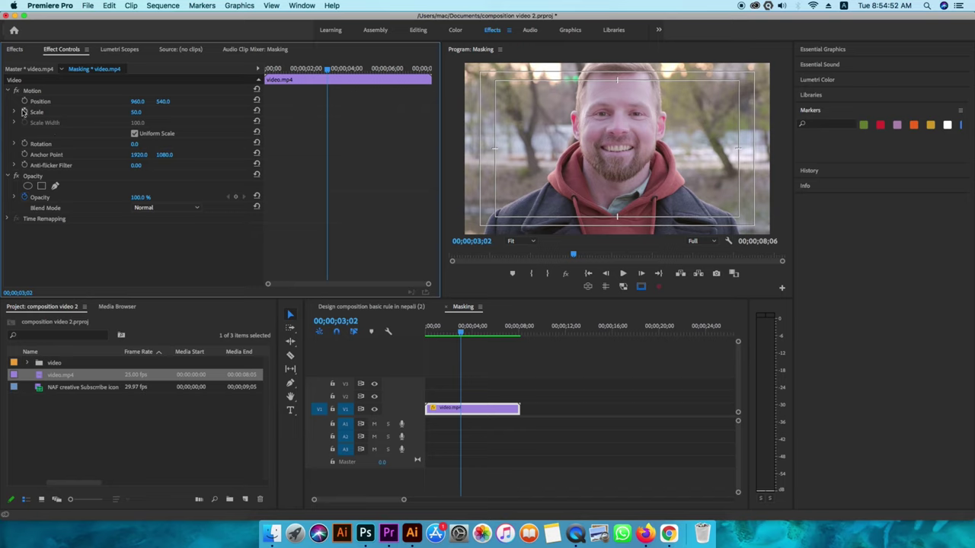
Step: Search the effects for "blur" and apply Gaussian Blur to the video.mp4 clip
click(25, 50)
click(47, 62)
text(ultra)
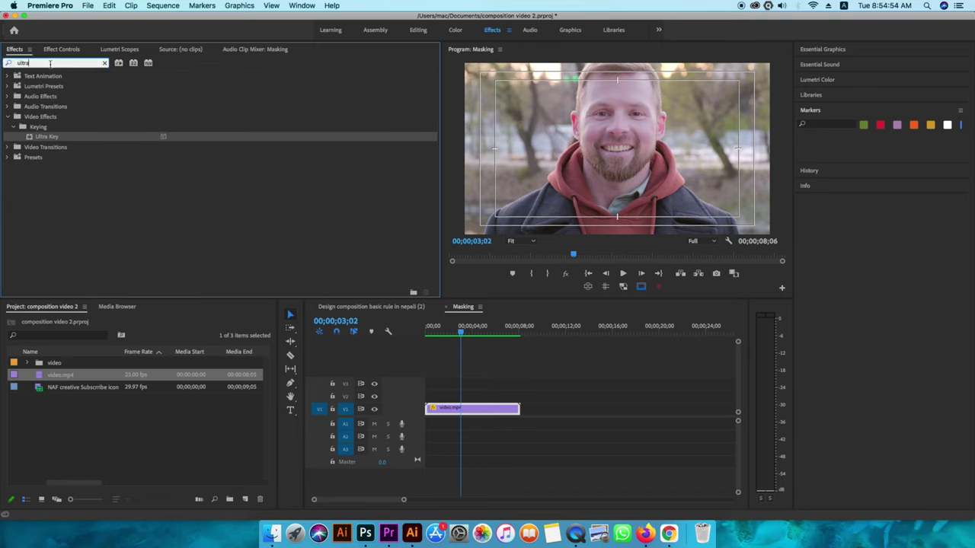
click(104, 63)
text(bu)
key(BackSpace)
text(lur)
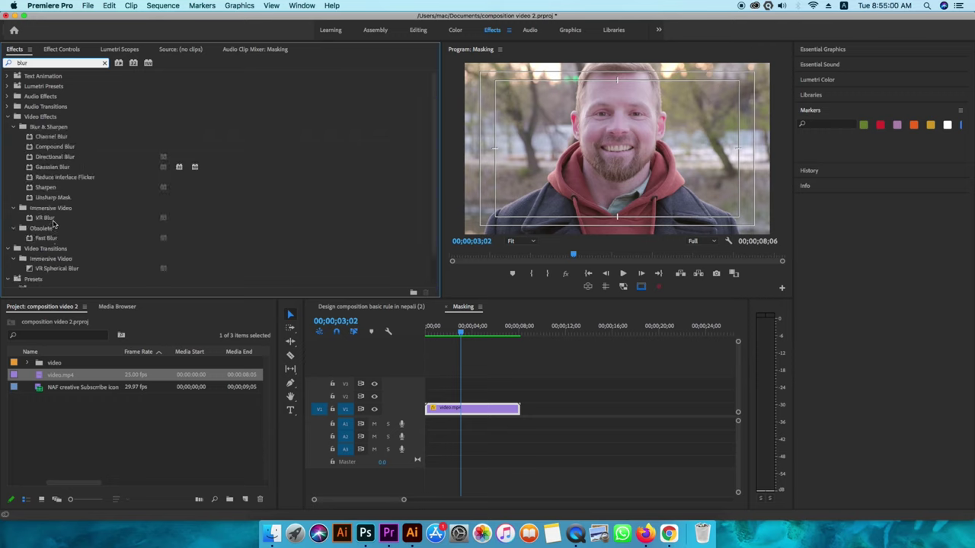
click(51, 170)
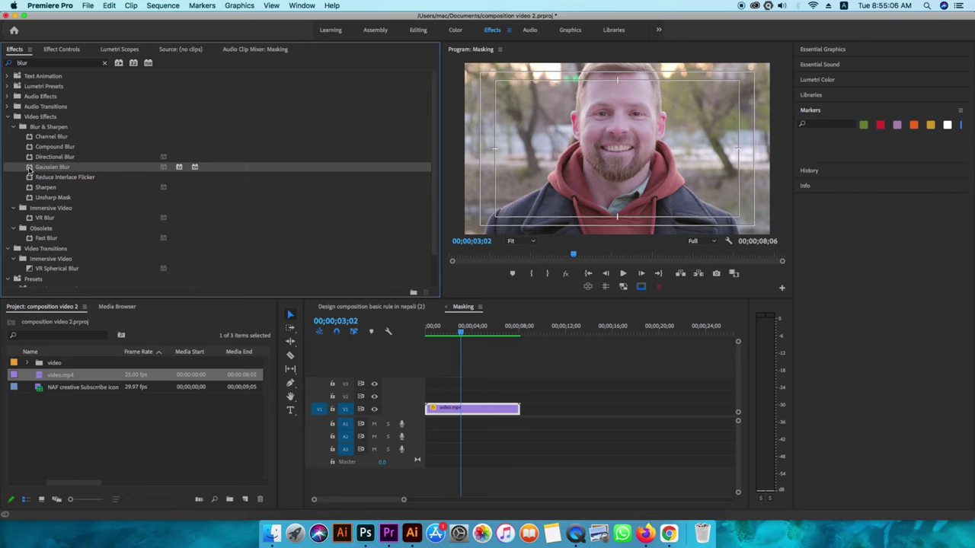
drag(30, 167, 455, 409)
Step: Expand the height of track V1 and move the playhead to 00;00;03;25
double_click(417, 411)
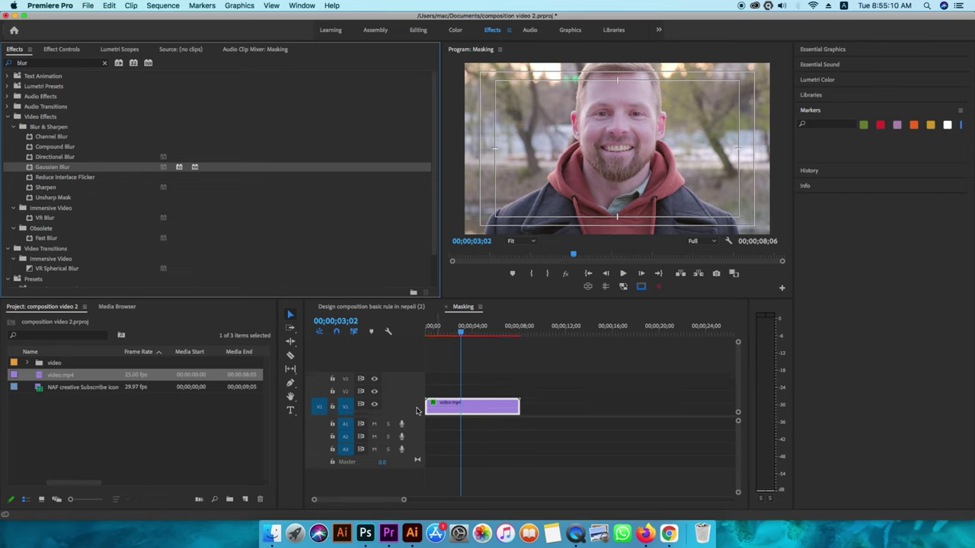
drag(461, 332, 469, 332)
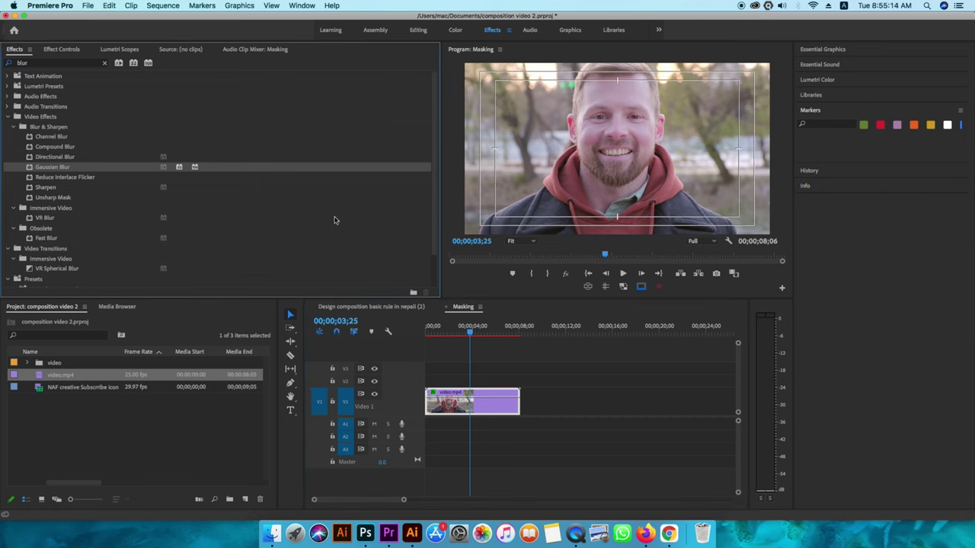
Step: Set the Gaussian Blur's blurriness to 50 on the video.mp4 clip
key(shift+5)
scroll(194, 226, down, 1)
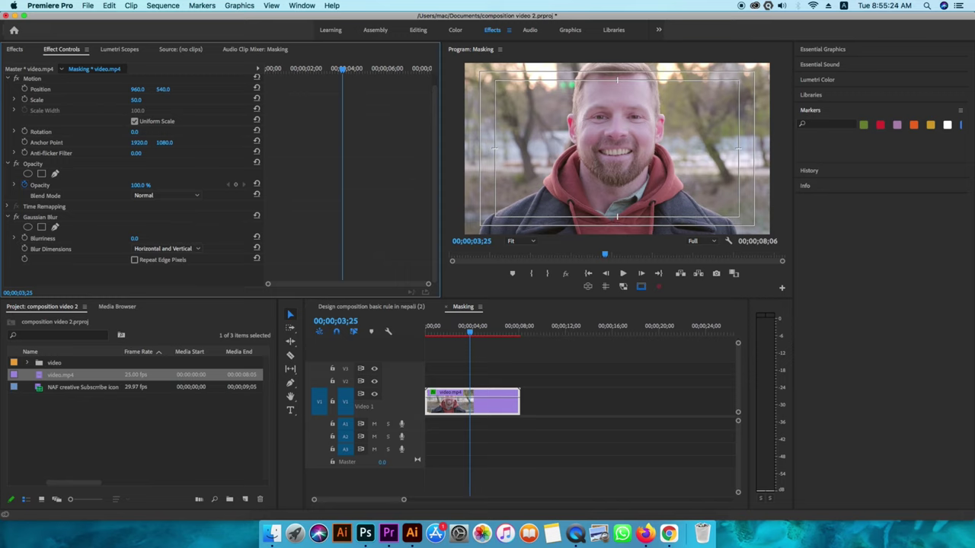
drag(136, 239, 150, 239)
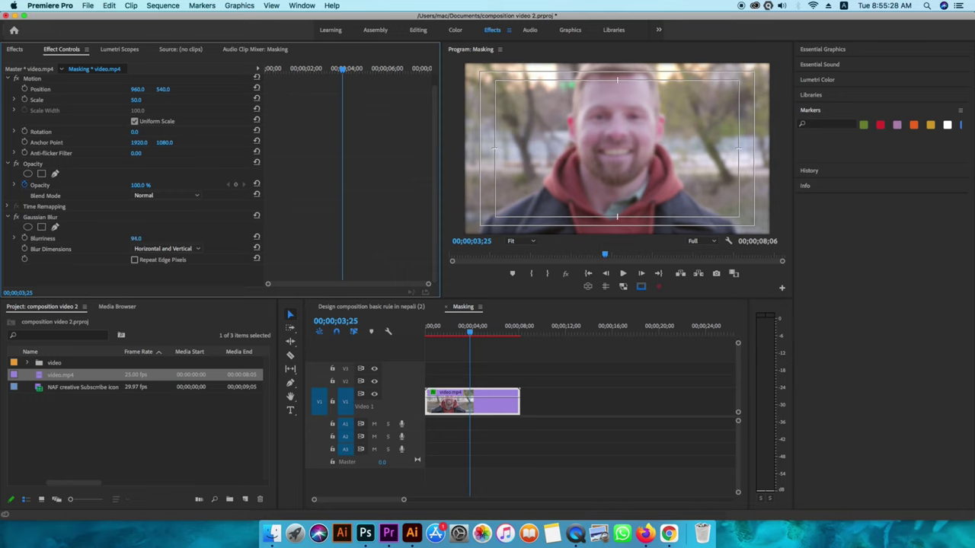
click(138, 238)
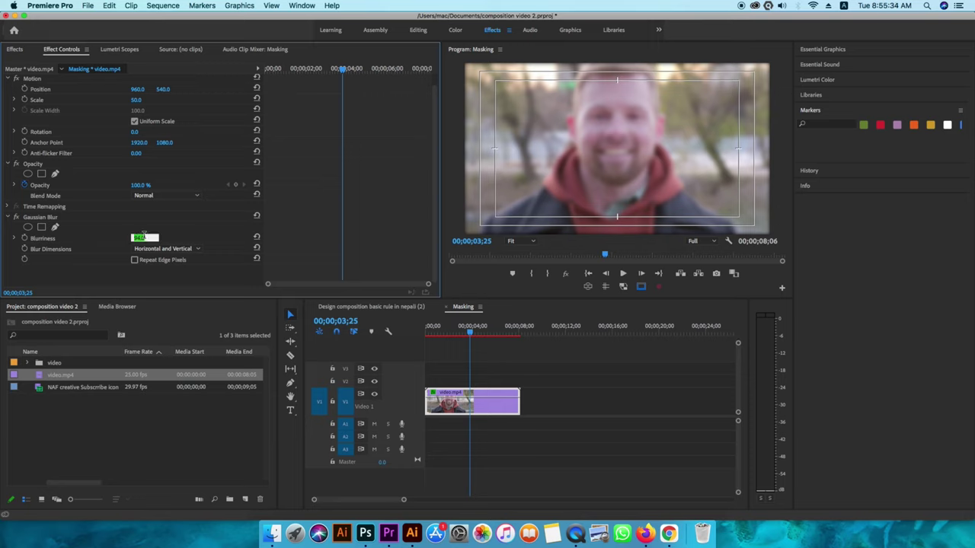
text(50)
key(Return)
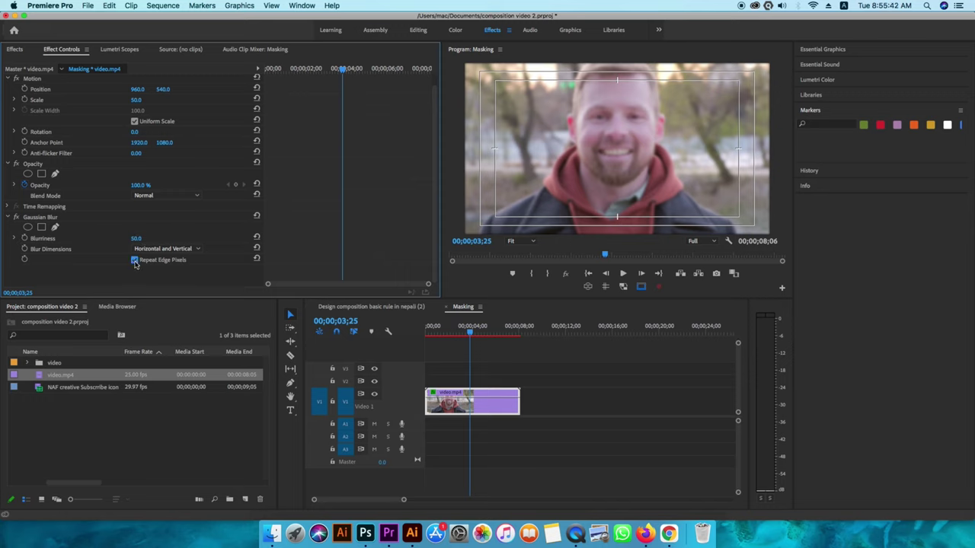
Step: Switch Repeat Edge Pixels on and off for the Gaussian Blur to compare, leaving it off
click(134, 260)
click(134, 260)
click(134, 260)
click(135, 260)
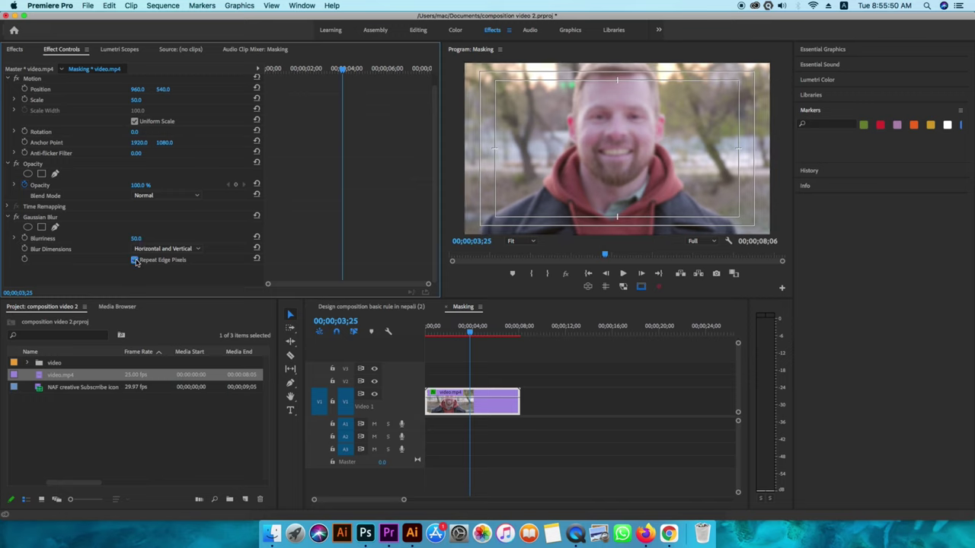
click(135, 261)
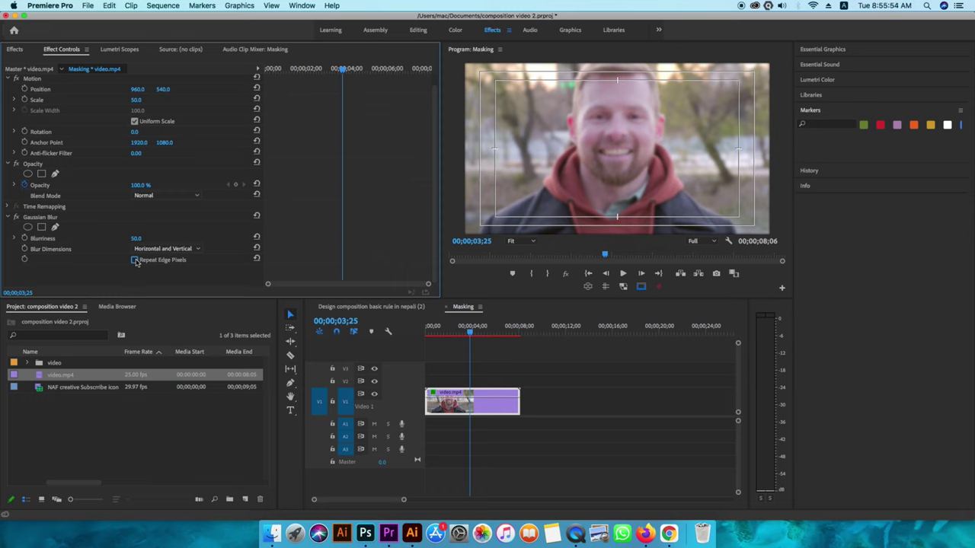
click(135, 261)
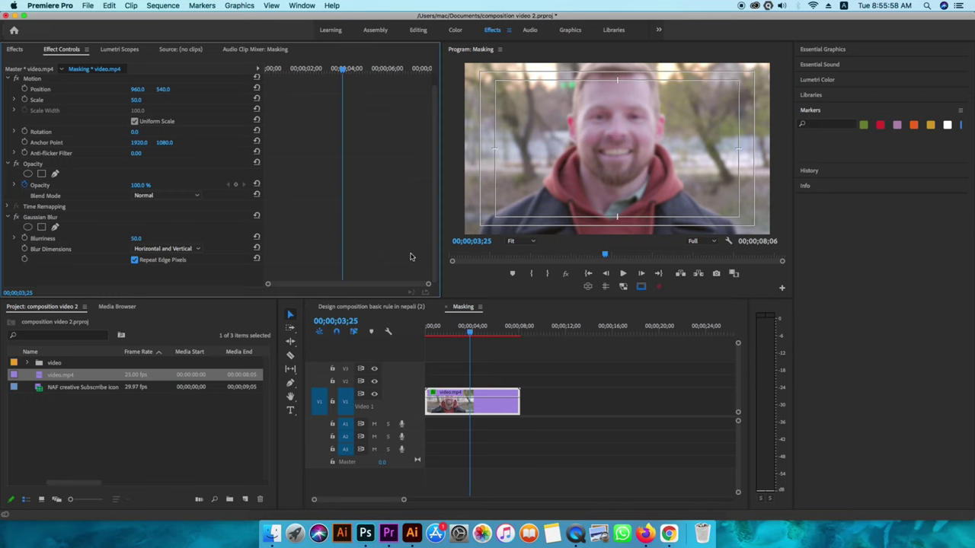
click(135, 261)
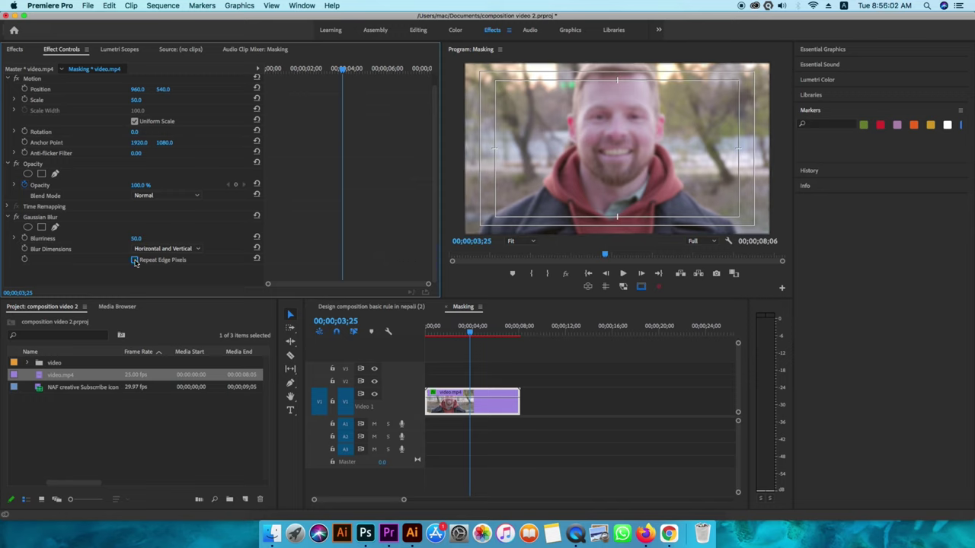
Step: Try the Horizontal and Vertical blur dimensions separately, and return the setting to Horizontal and Vertical
click(198, 249)
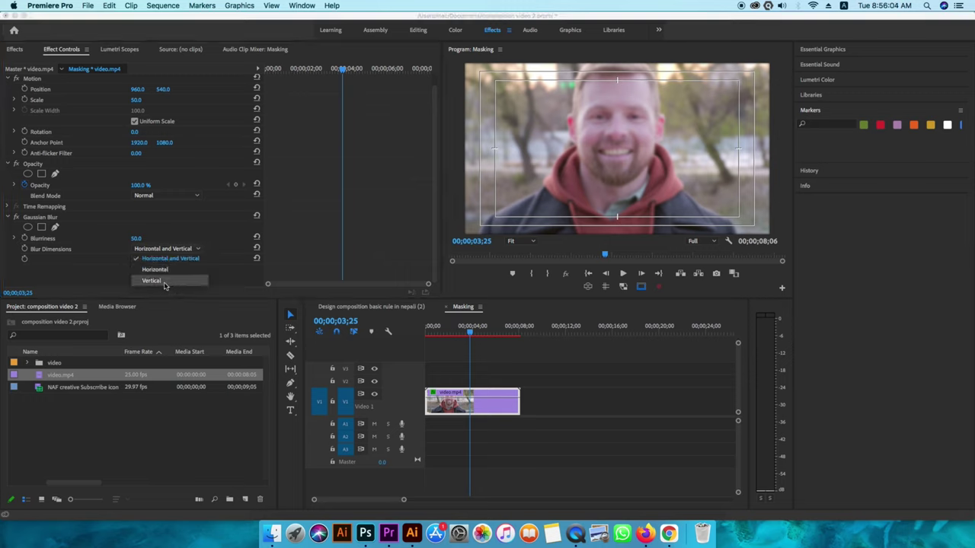
click(154, 269)
click(197, 249)
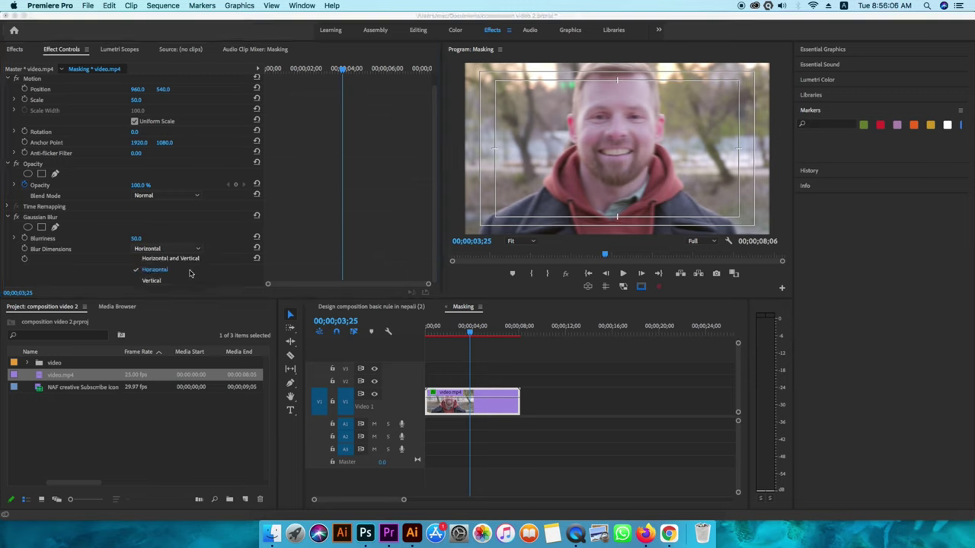
click(156, 280)
click(173, 249)
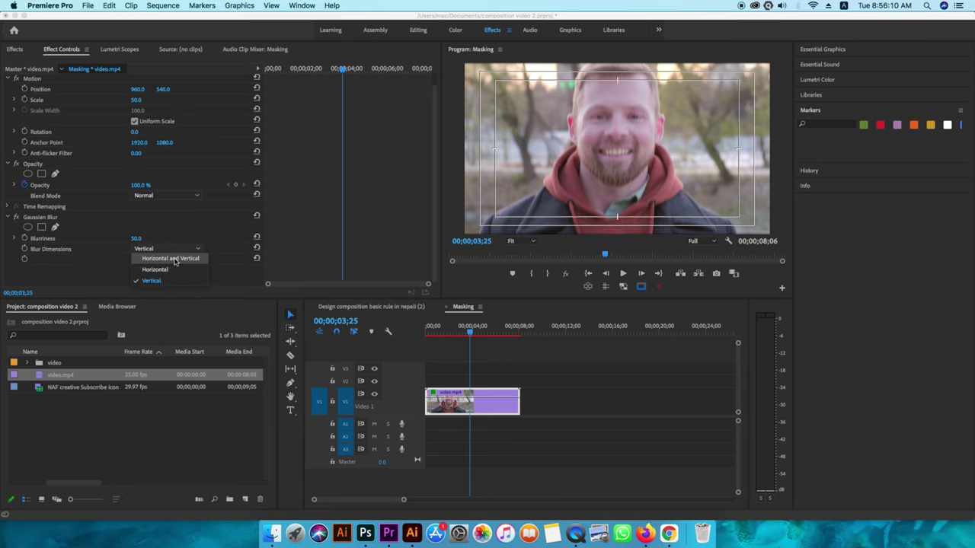
click(175, 259)
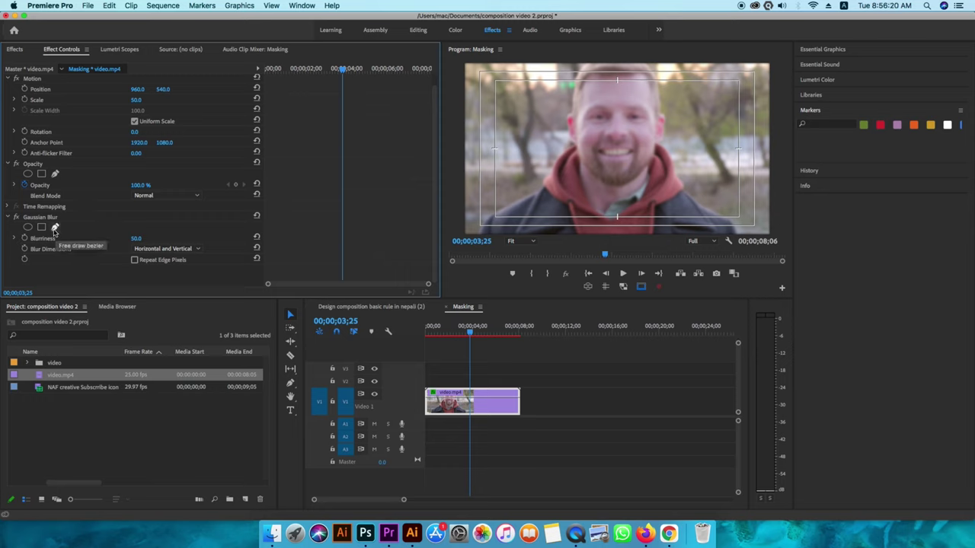
Step: Start a free-draw bezier mask on the Gaussian Blur and enlarge the program monitor with its zoom at 25%
click(54, 228)
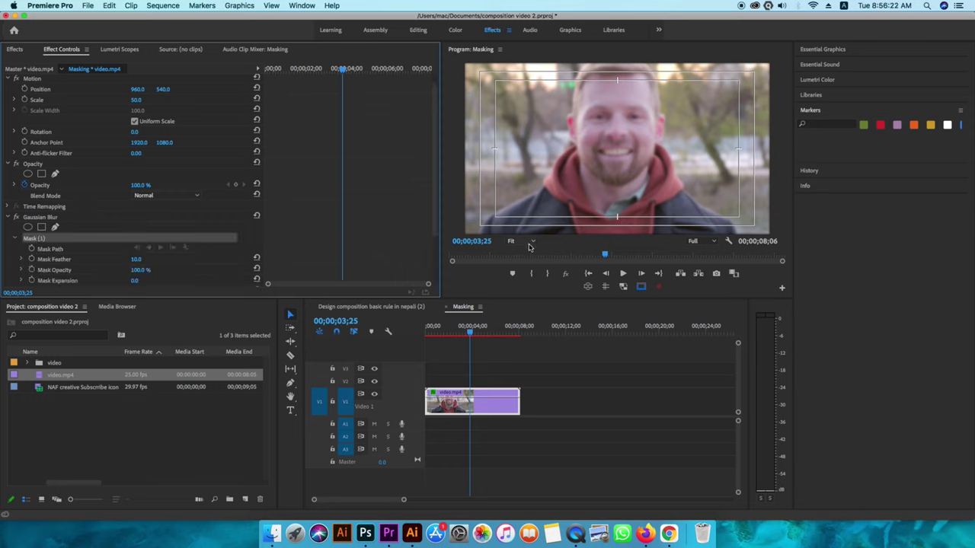
drag(441, 190, 398, 193)
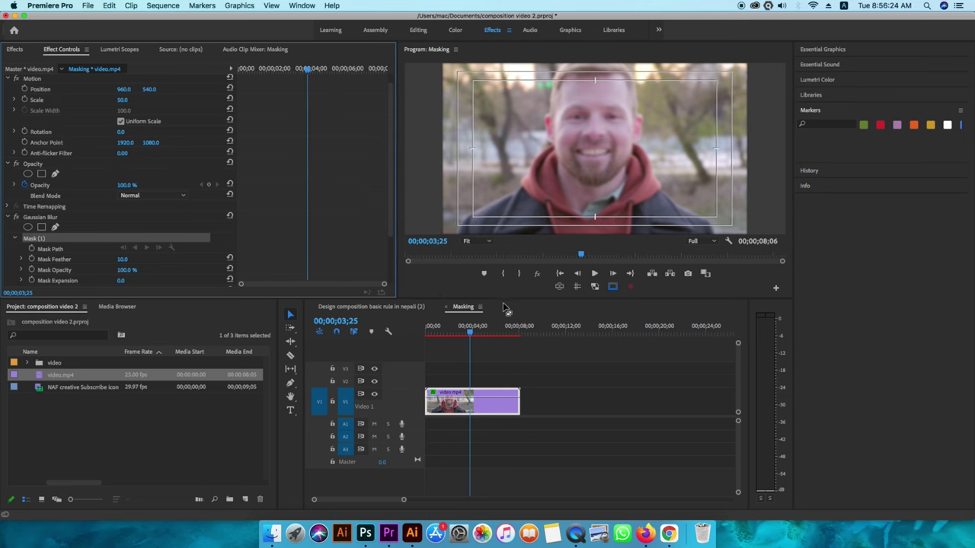
drag(503, 302, 503, 377)
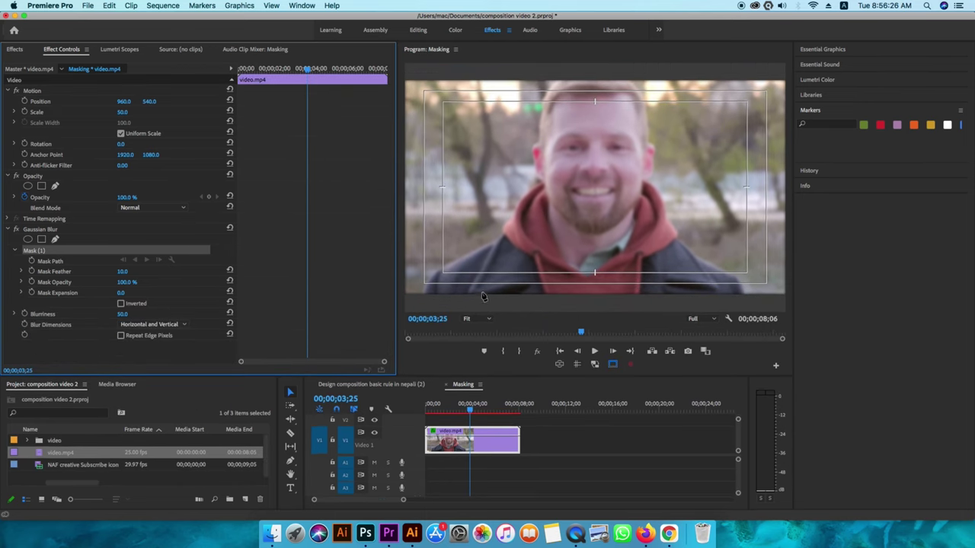
click(477, 318)
click(482, 347)
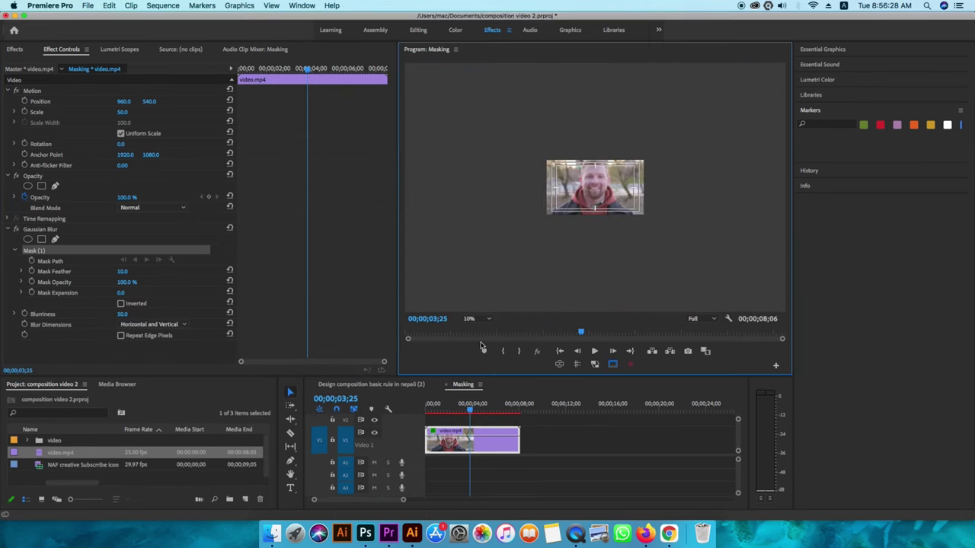
click(482, 318)
click(484, 354)
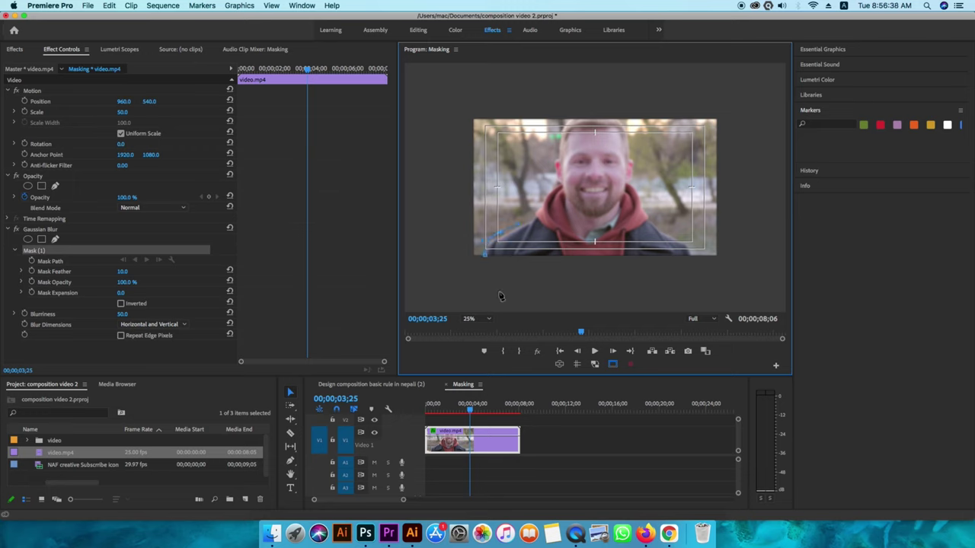
Step: Replace the unfinished blur mask with a new free-draw bezier mask and set the playback resolution to 1/4
click(34, 250)
key(Delete)
click(55, 241)
click(514, 217)
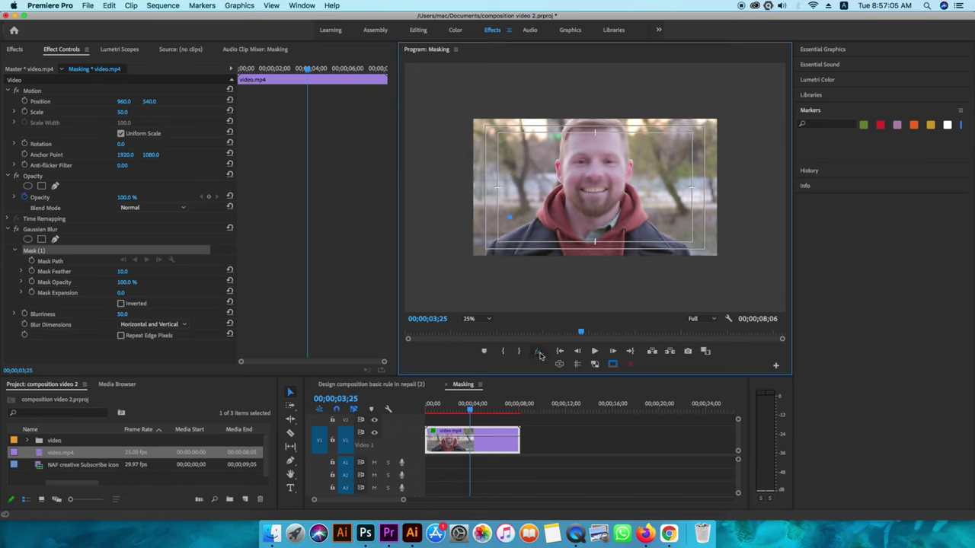
click(714, 319)
click(700, 350)
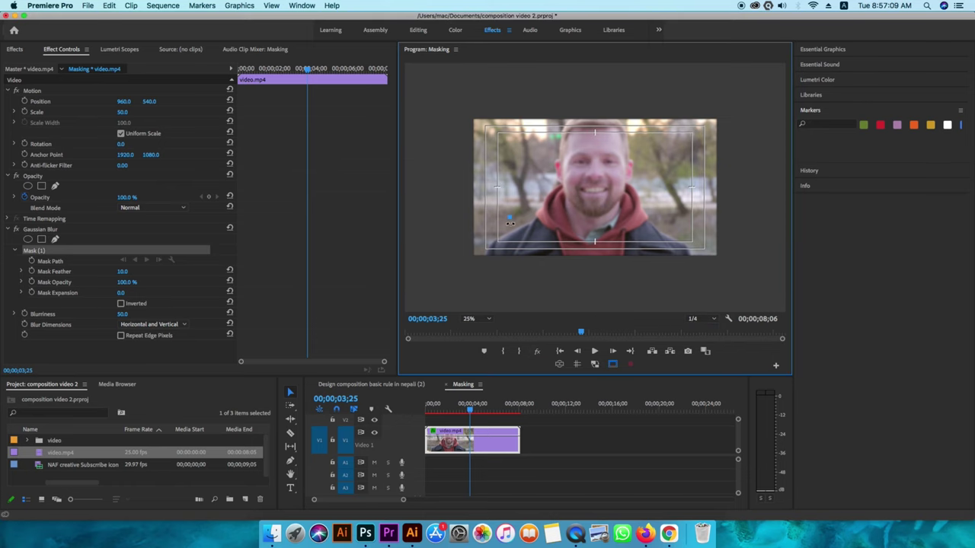
key(Delete)
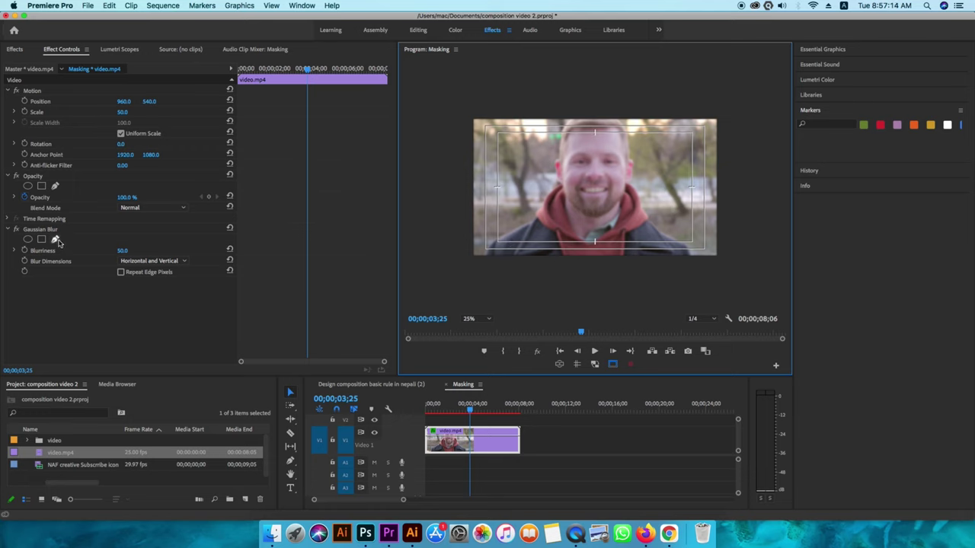
key(super+z)
Step: Draw the bezier mask outline from the man's left-hand shoulder in the image, over his head, to the opposite shoulder
click(485, 253)
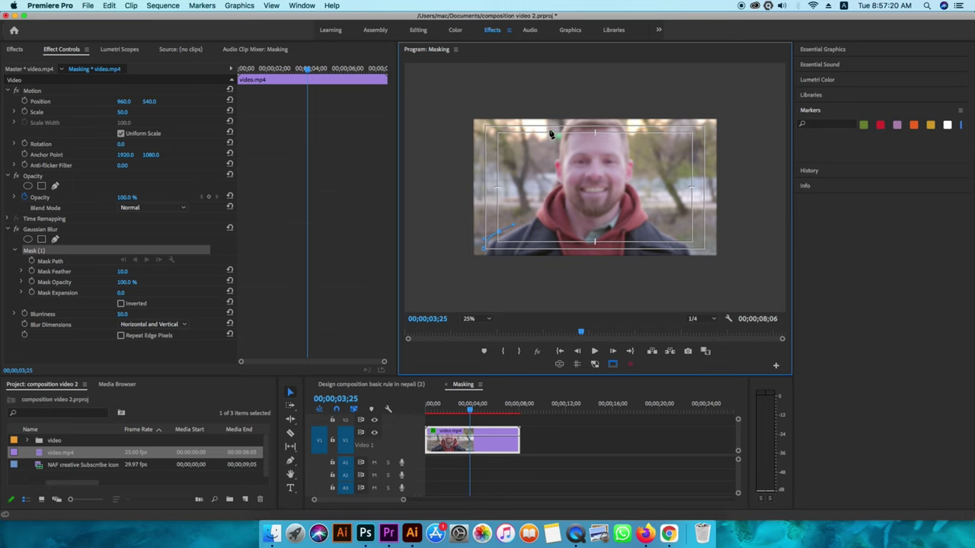
drag(554, 122, 583, 114)
click(640, 122)
drag(645, 150, 647, 179)
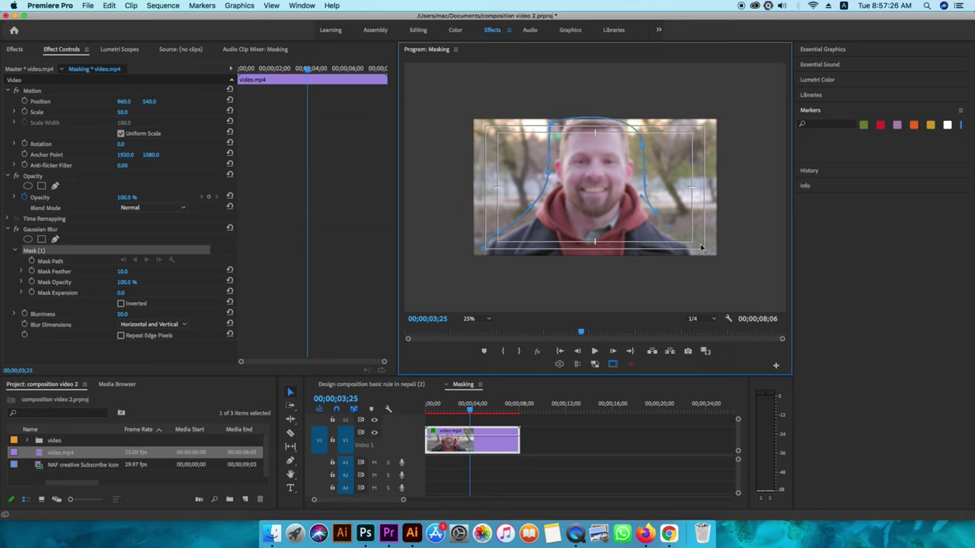
drag(716, 264, 715, 272)
click(552, 124)
drag(553, 123, 552, 107)
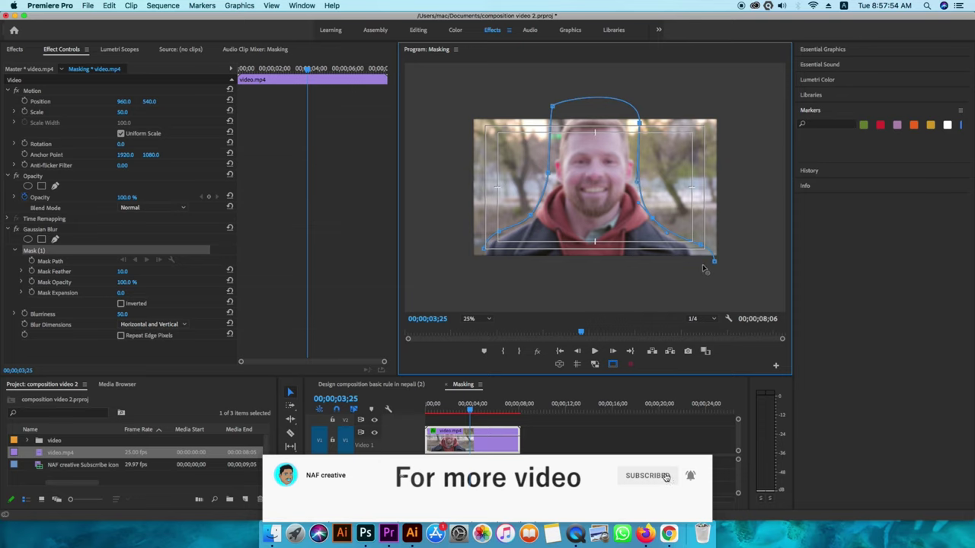
Step: Continue the mask path below the bottom edge of the frame and close it at the starting point by the shoulder
key(p)
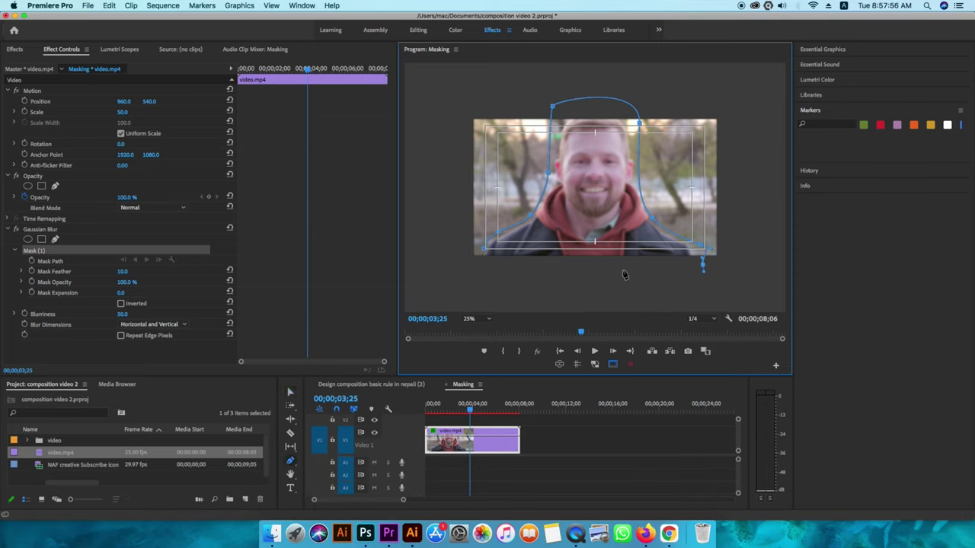
click(580, 271)
mouse_move(502, 266)
mouse_down()
mouse_move(487, 267)
mouse_move(486, 256)
mouse_up()
click(483, 254)
drag(484, 254, 510, 255)
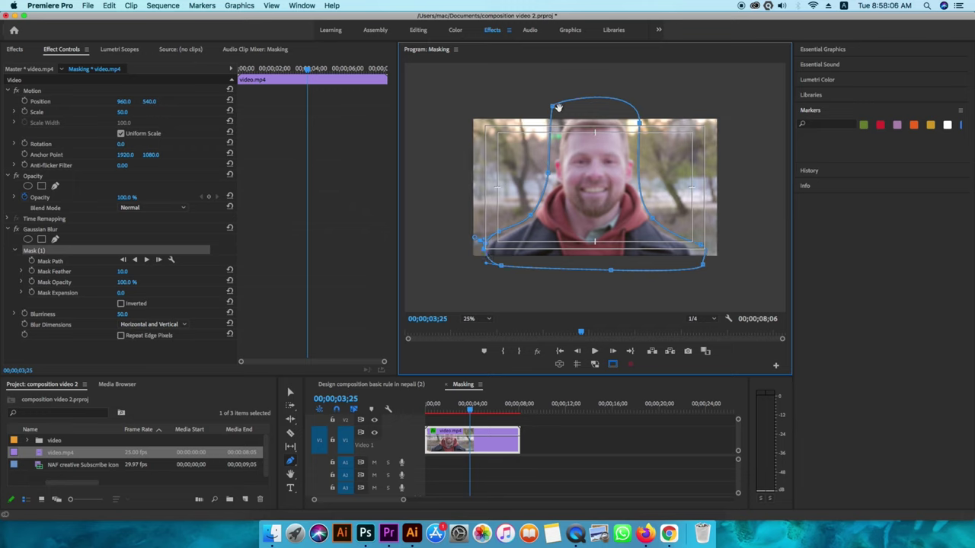
Step: Try deleting the mask's upper corner point, undo the deletion, and move the point beside the cheek closer to the face
click(553, 109)
super+click(553, 110)
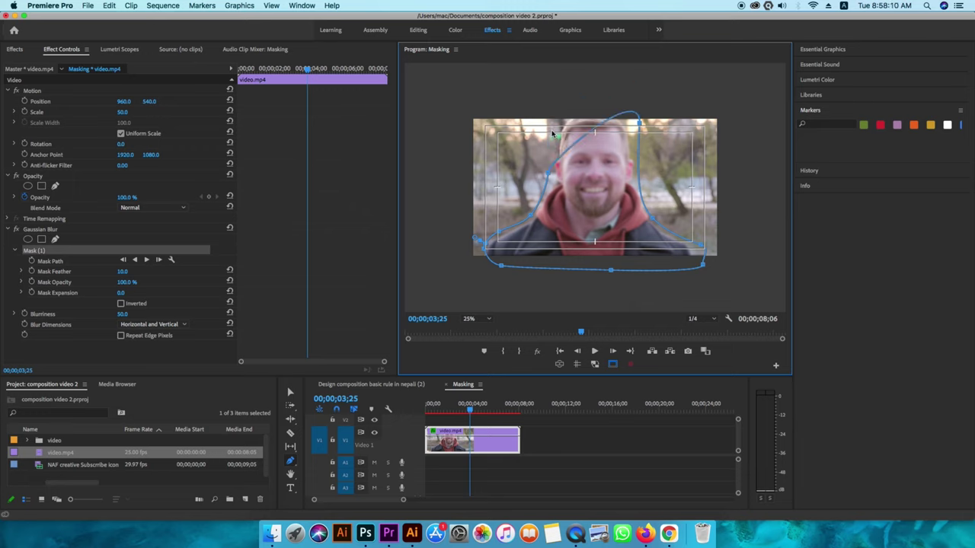
key(super+z)
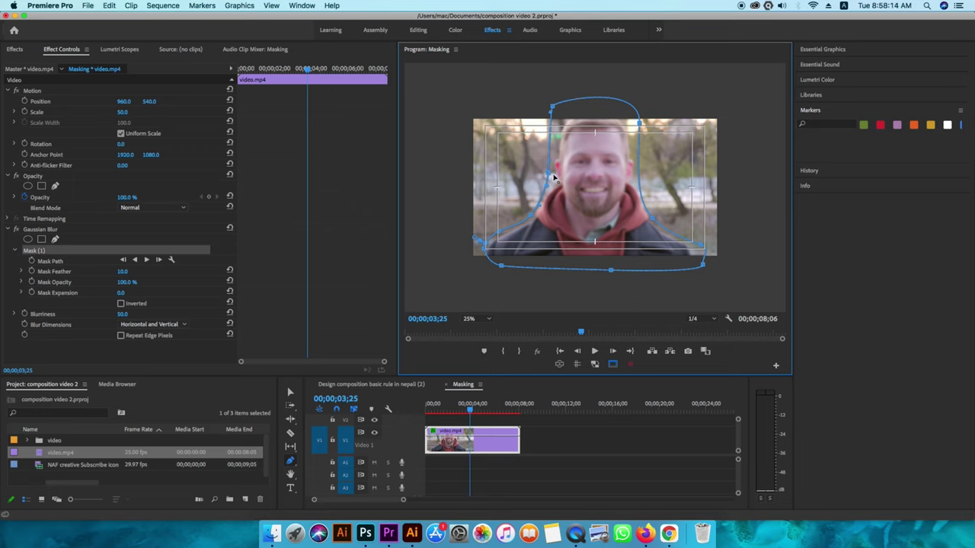
click(553, 178)
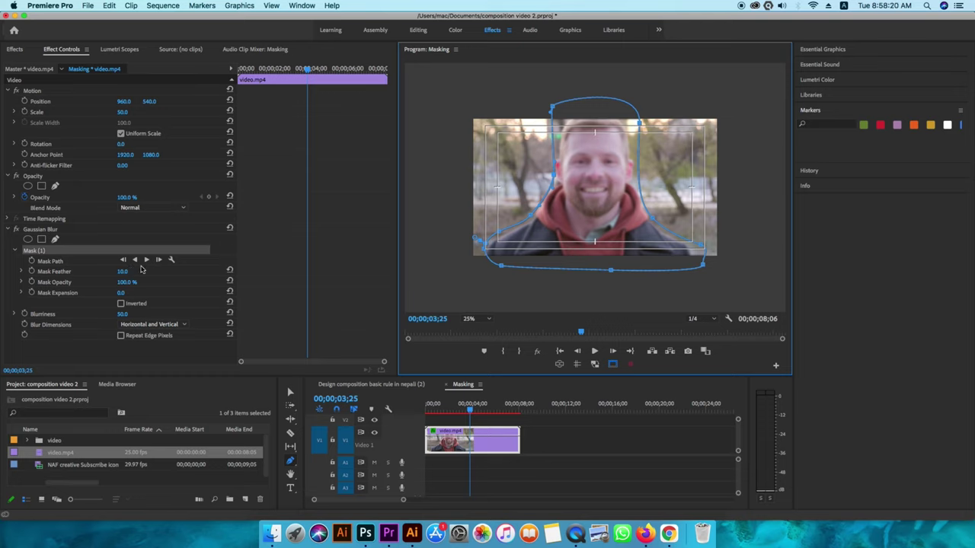
Step: Invert the Gaussian Blur mask so the background is blurred, and set the blurriness to 50
click(121, 304)
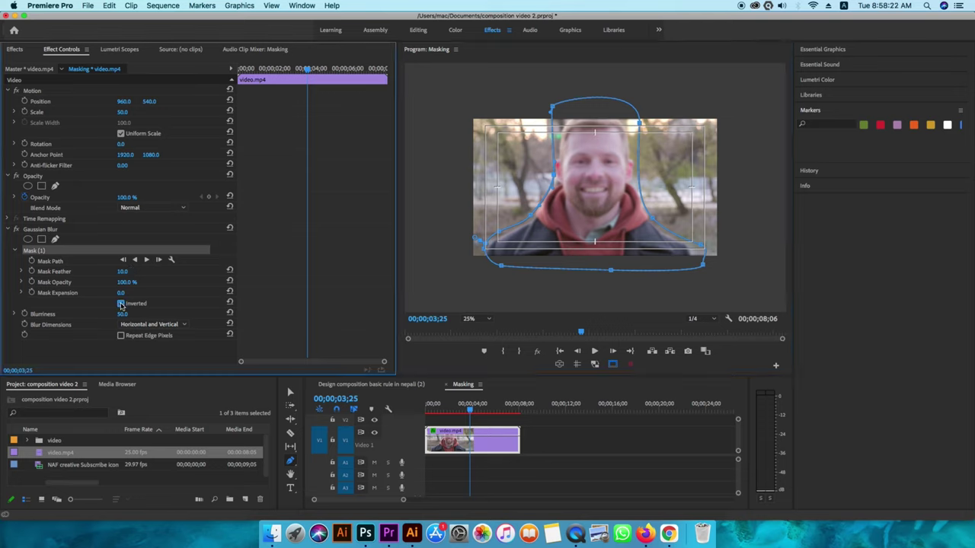
click(121, 304)
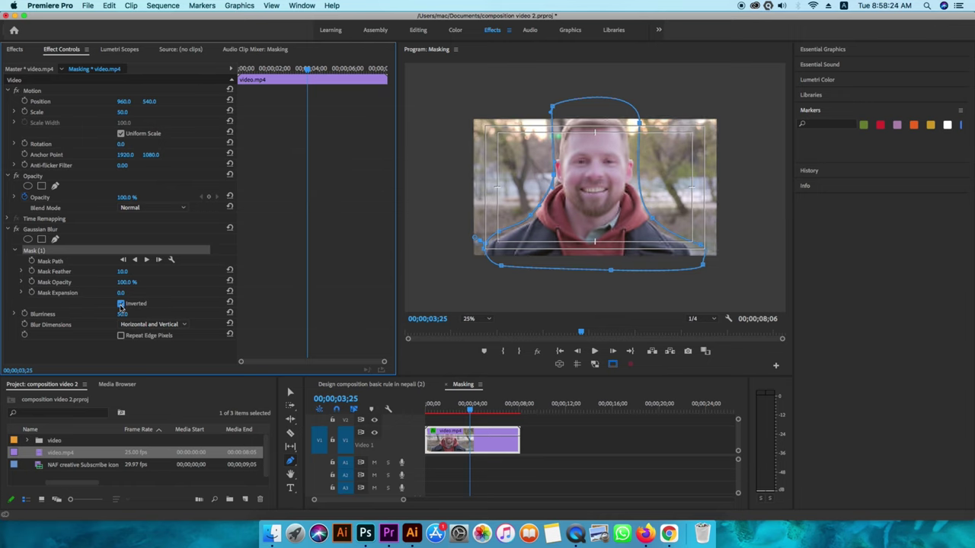
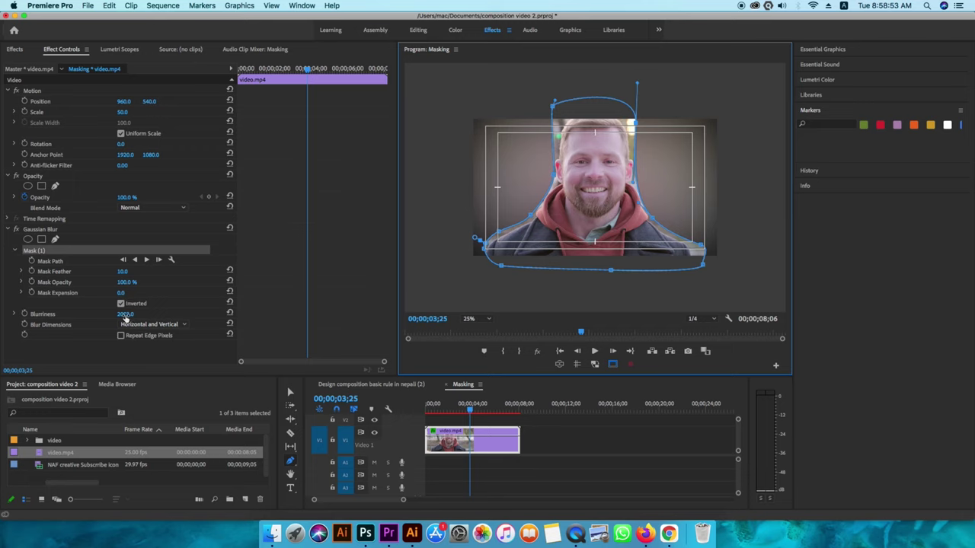
key(BackSpace)
key(Return)
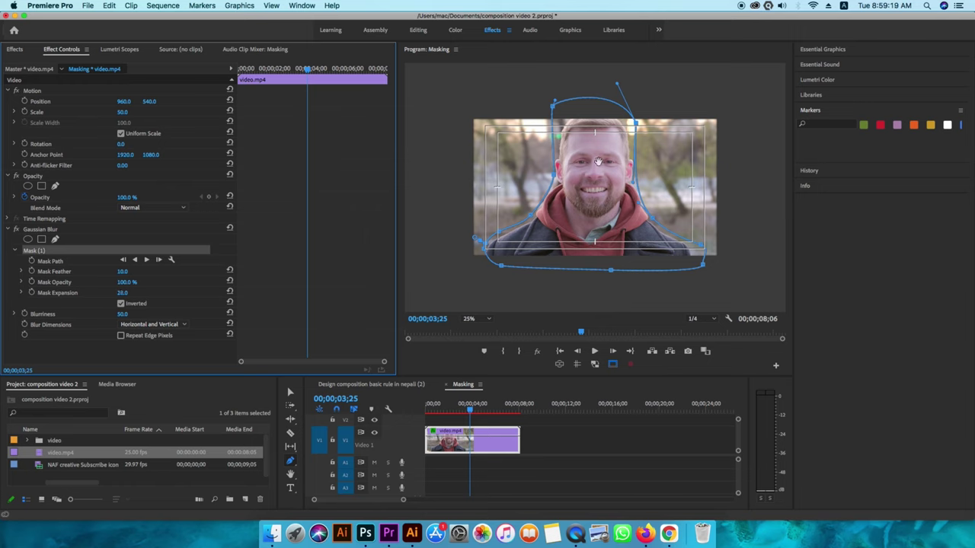
Step: Try mask expansion values of 60 and 102, and reset the mask expansion to 0
drag(131, 293, 138, 293)
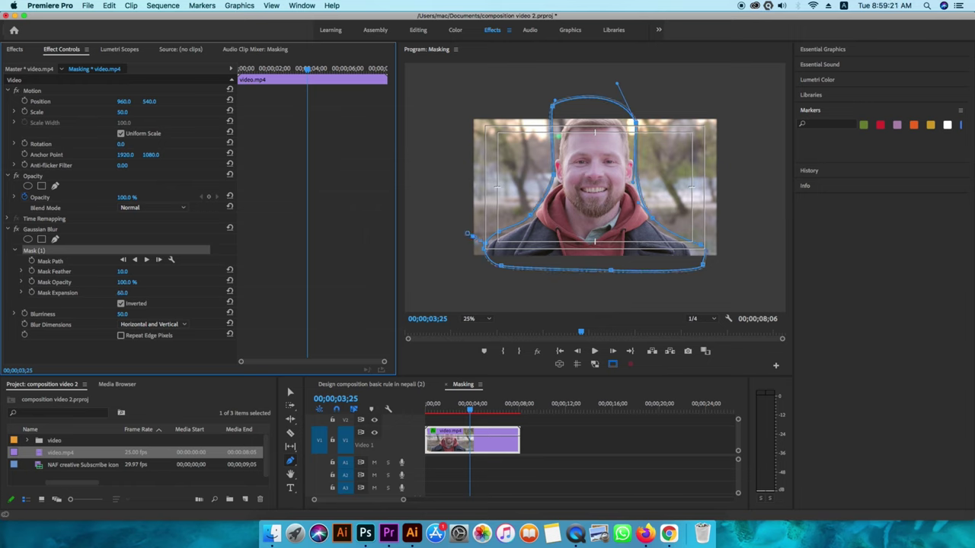
drag(143, 290, 145, 290)
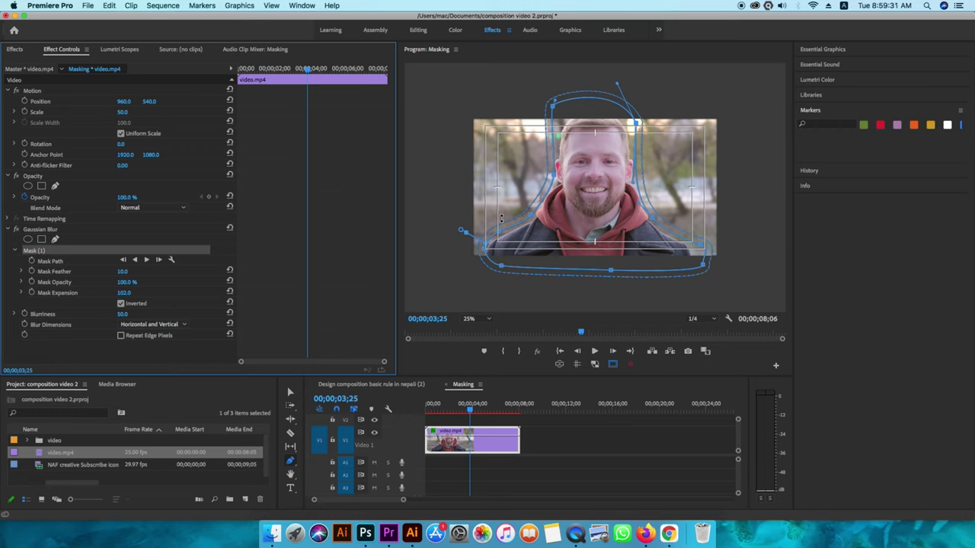
click(127, 293)
key(BackSpace)
text(0)
key(Return)
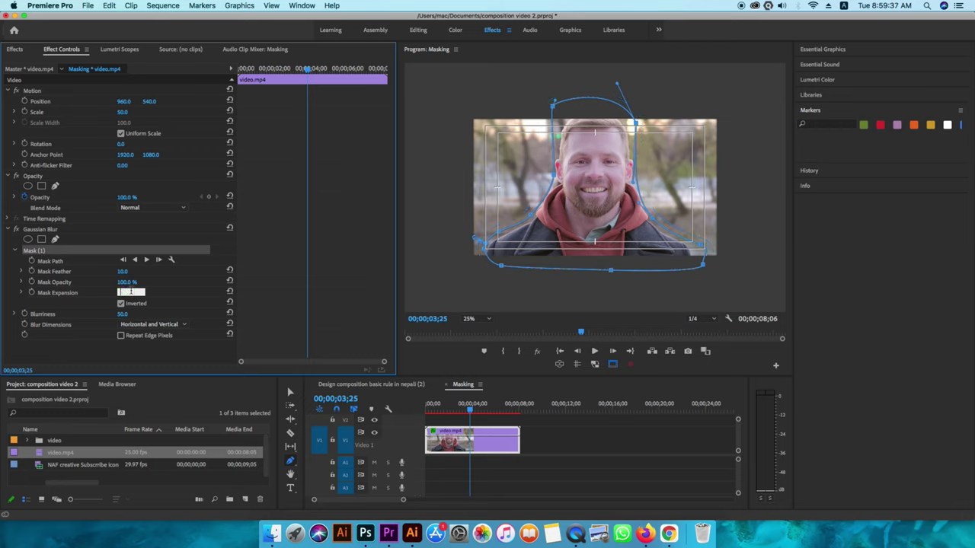
Step: Try a mask expansion of 10 and a mask feather of 232, and undo the changes
text(10)
key(Return)
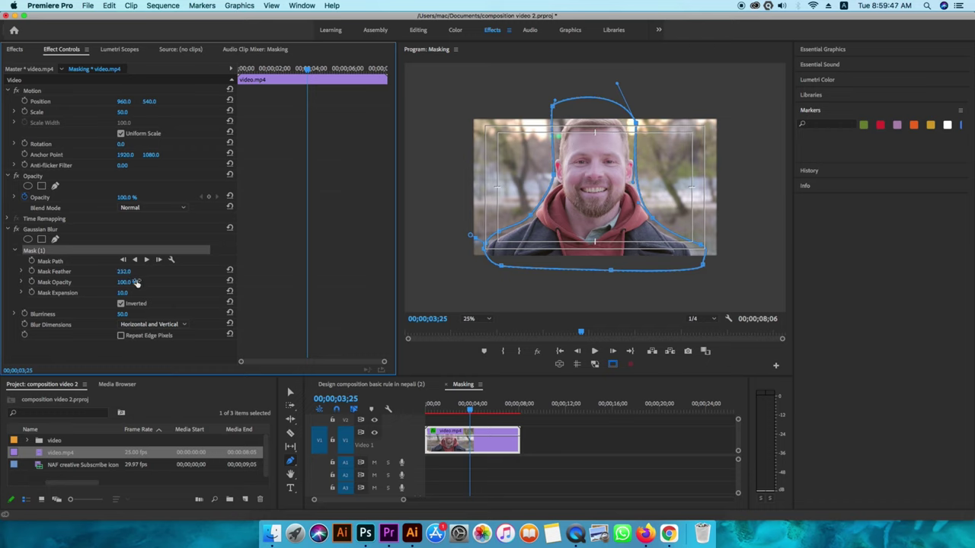
key(super+z)
key(super+z)
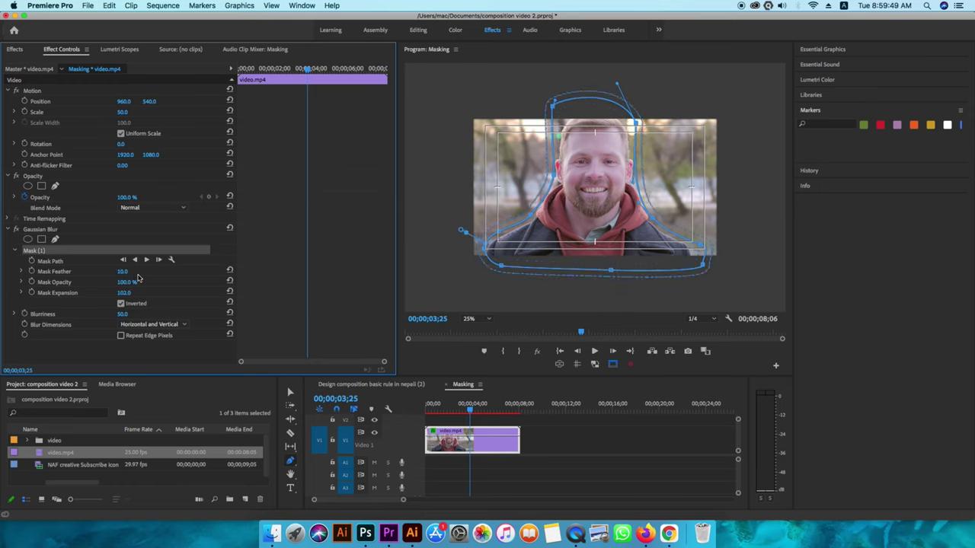
key(super+z)
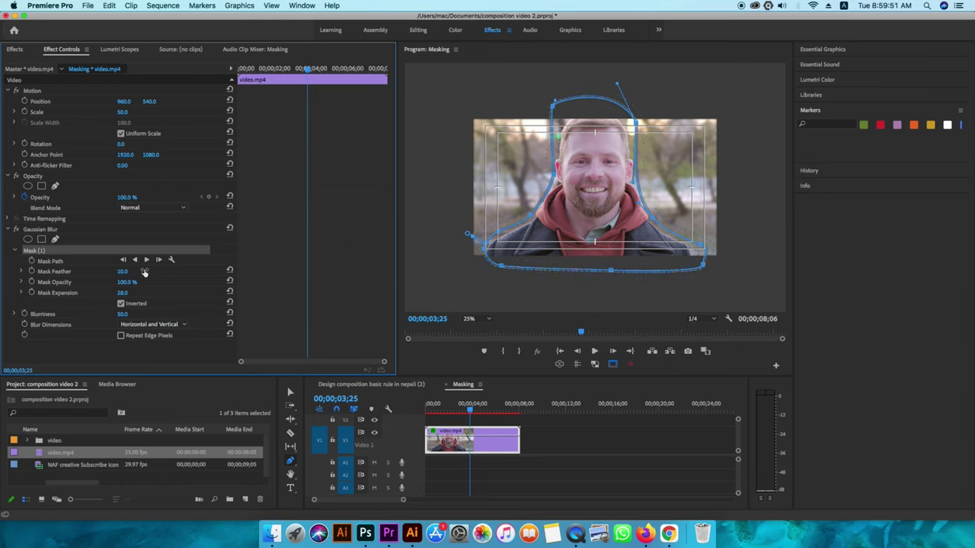
key(super+z)
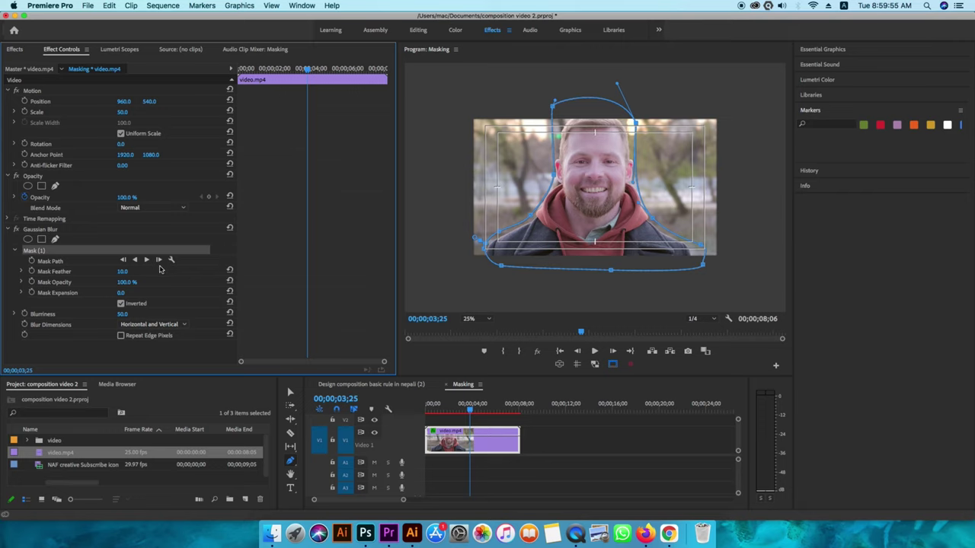
Step: Play the sequence from the start to check the blurred background, and set the Gaussian Blur blurriness to 212
click(450, 416)
key(Home)
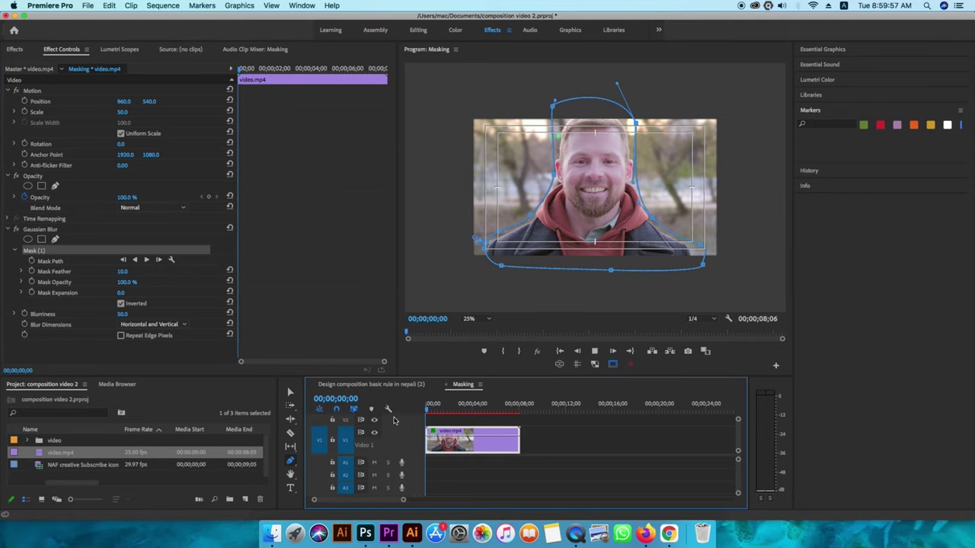
key(space)
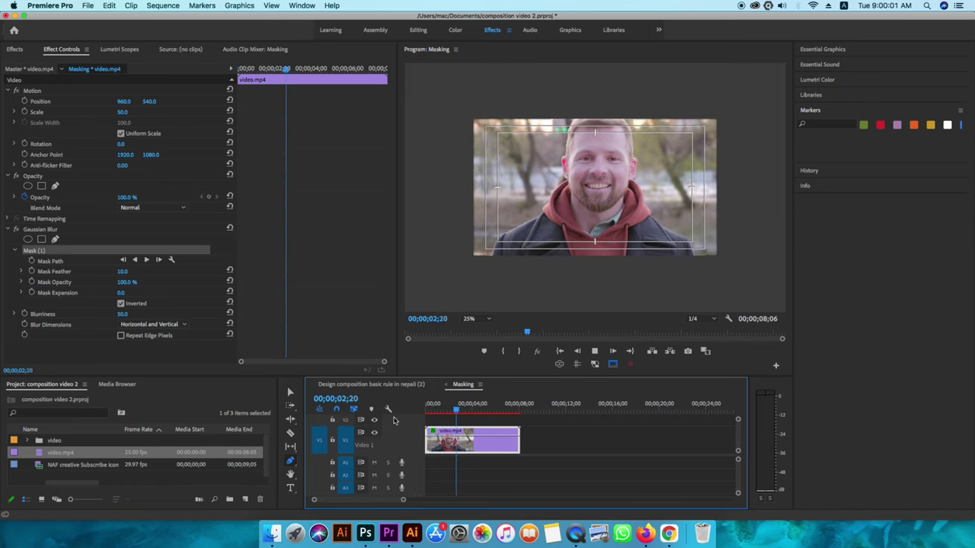
key(space)
key(space)
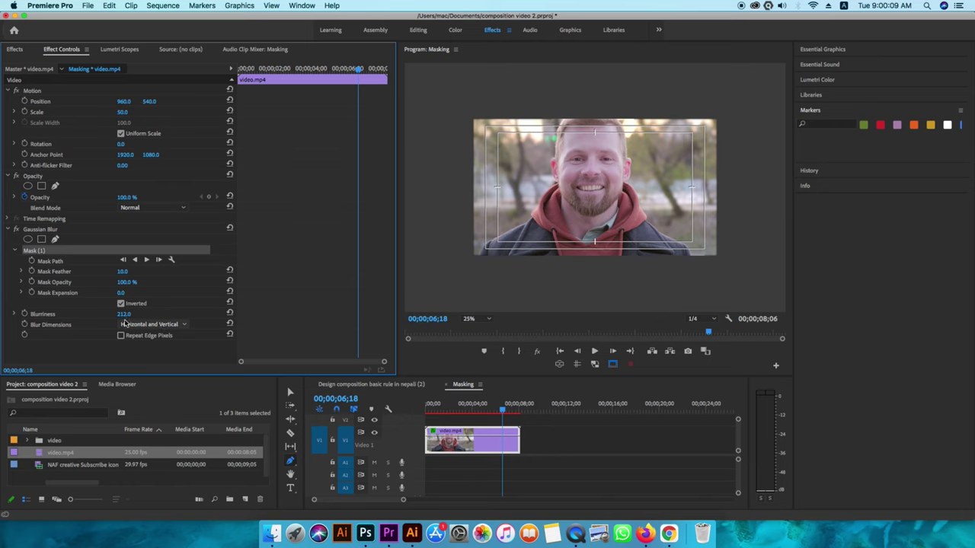
Step: Play the sequence again from its start to review the stronger blur against the moving man
drag(509, 400, 410, 411)
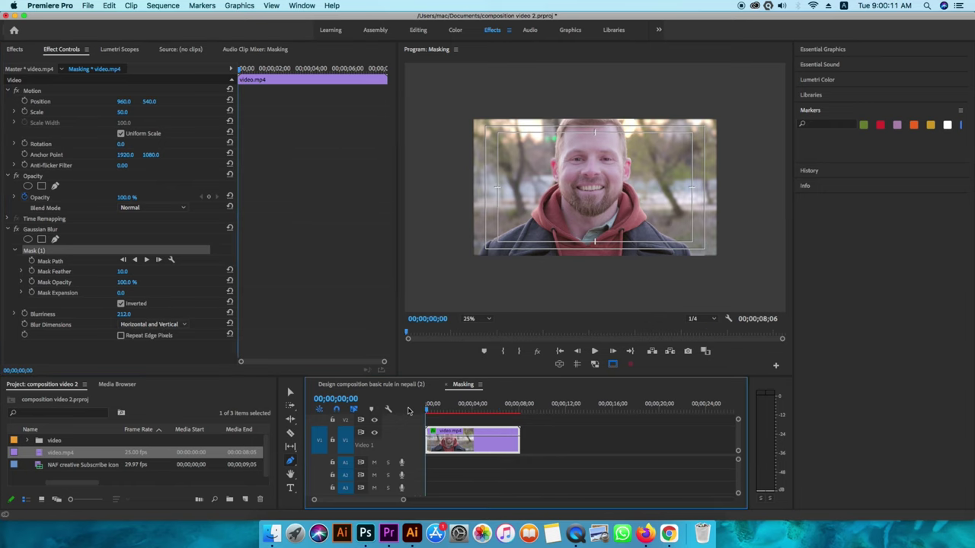
key(space)
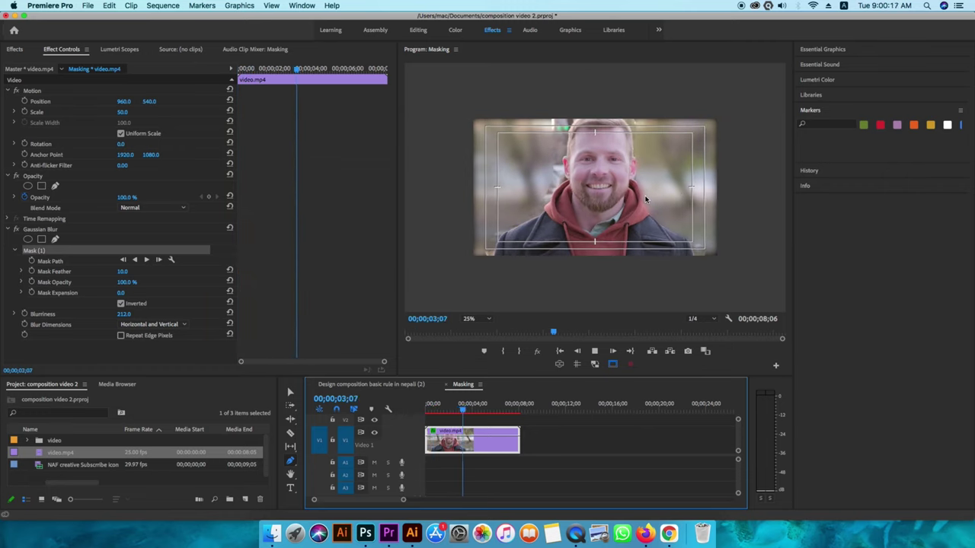
key(space)
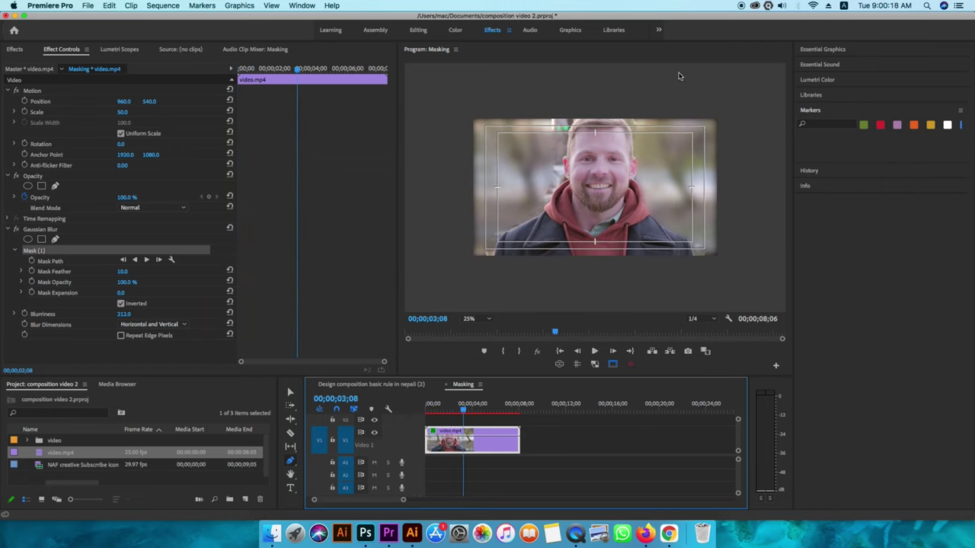
Step: Return to the start of the sequence and track the Gaussian Blur mask forward through the whole clip
click(552, 141)
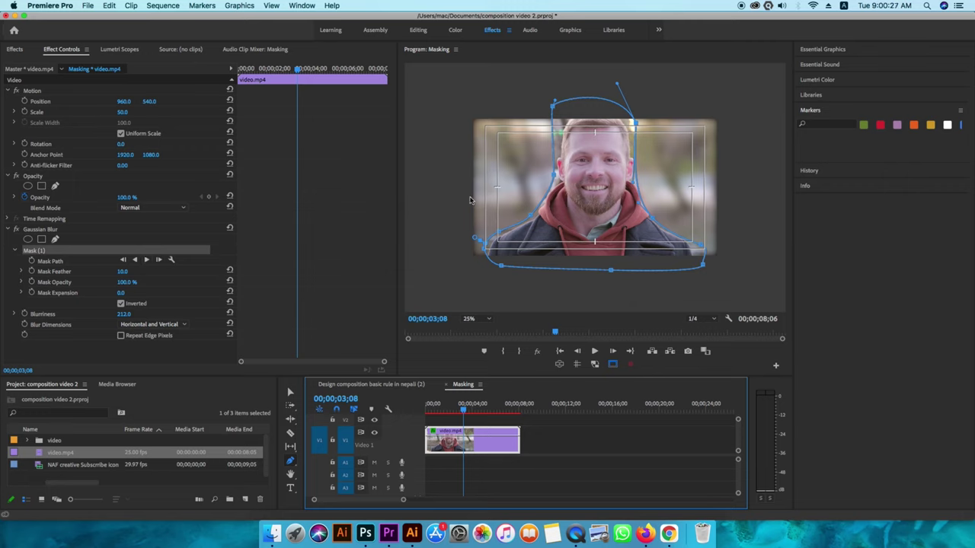
key(Home)
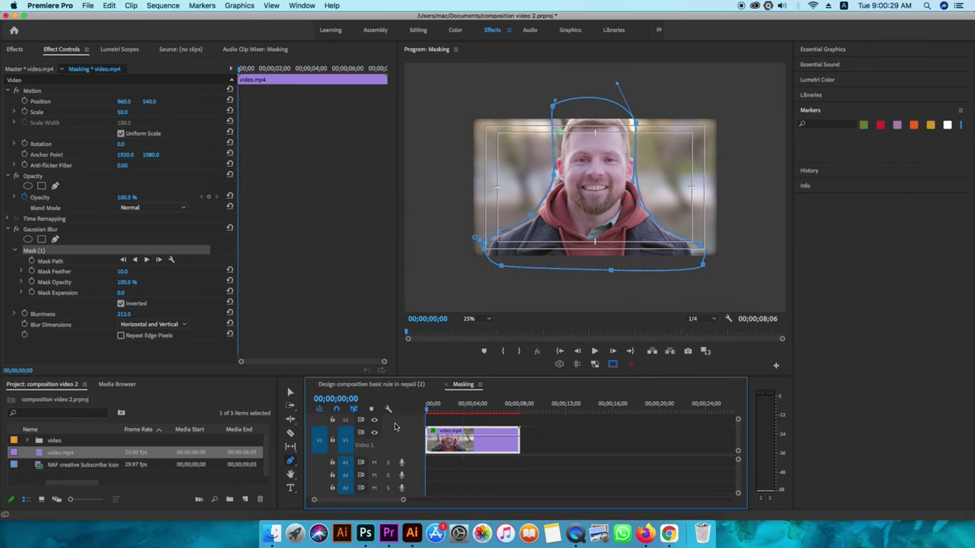
click(147, 260)
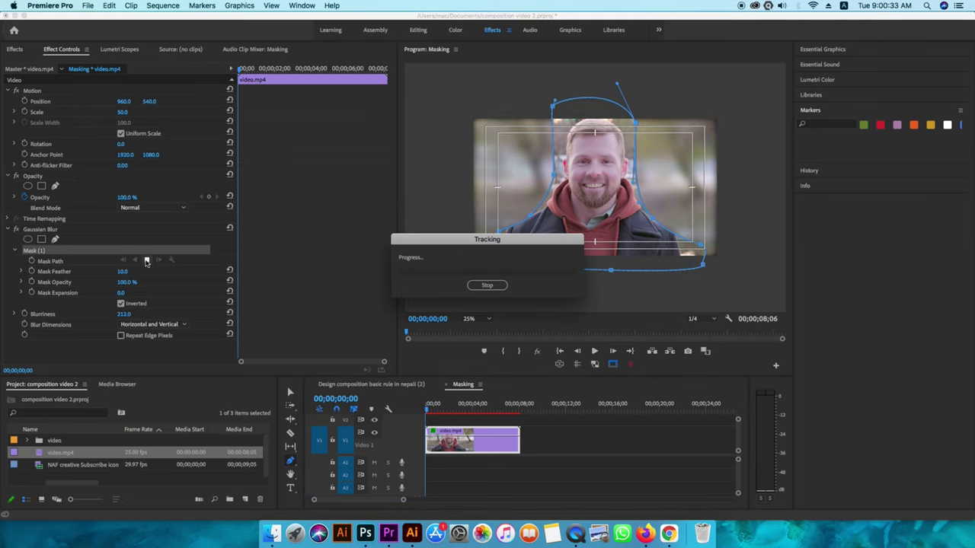
mouse_move(505, 244)
mouse_down()
mouse_move(671, 258)
mouse_move(488, 253)
mouse_up()
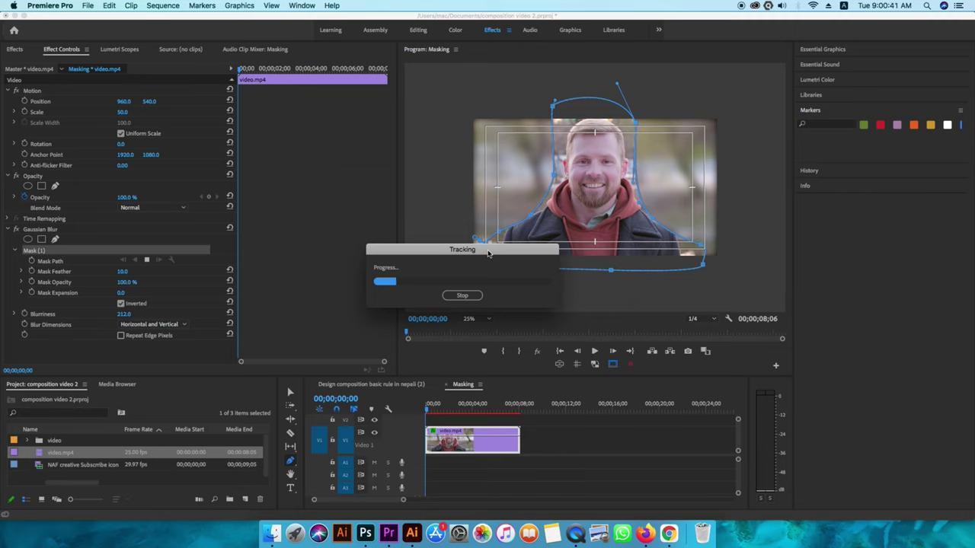
drag(488, 254, 519, 293)
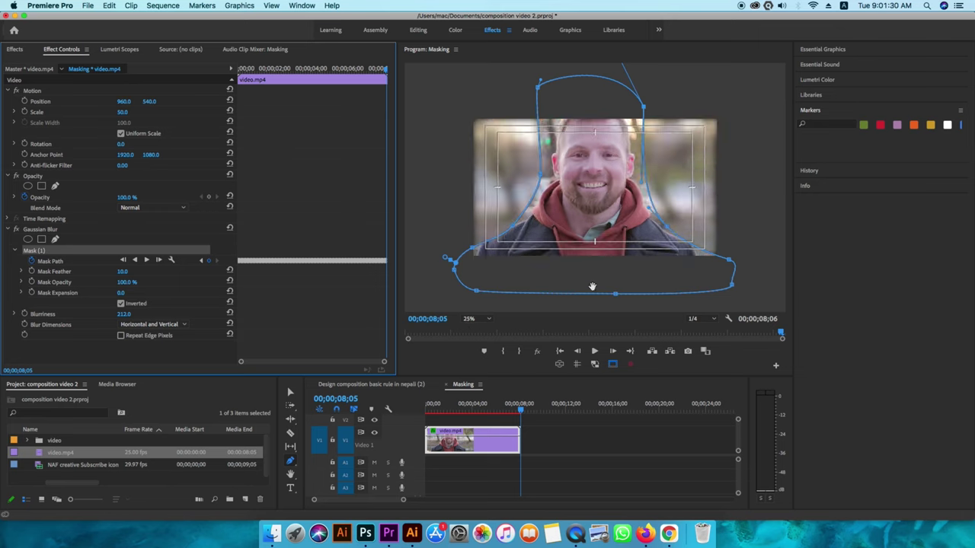
Step: Play the sequence from the start to check how the tracked mask follows the man, and return to the first frame
click(415, 423)
key(Home)
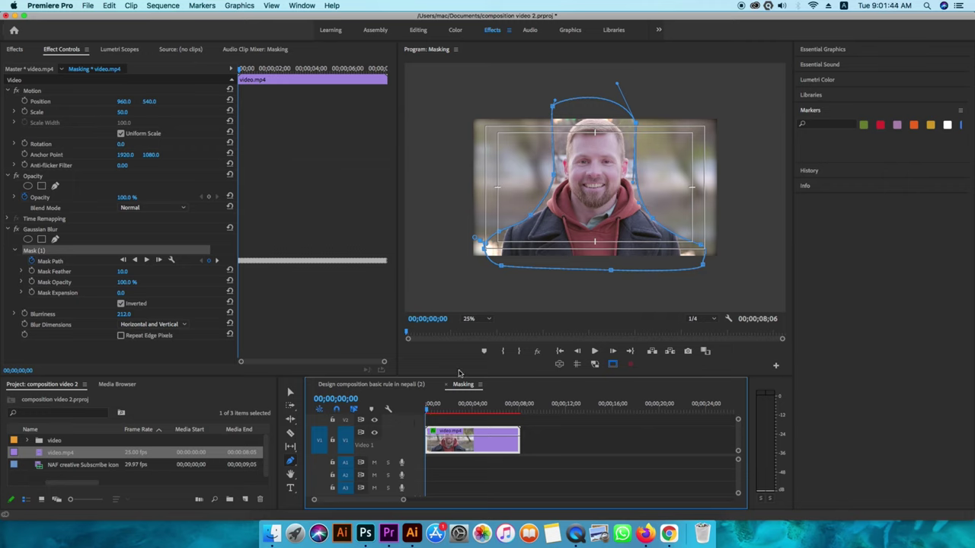
key(space)
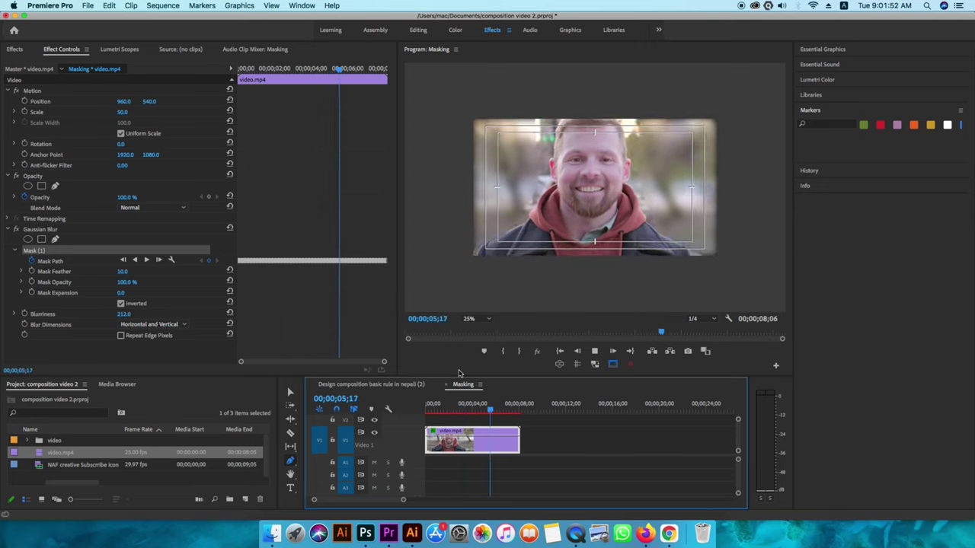
key(space)
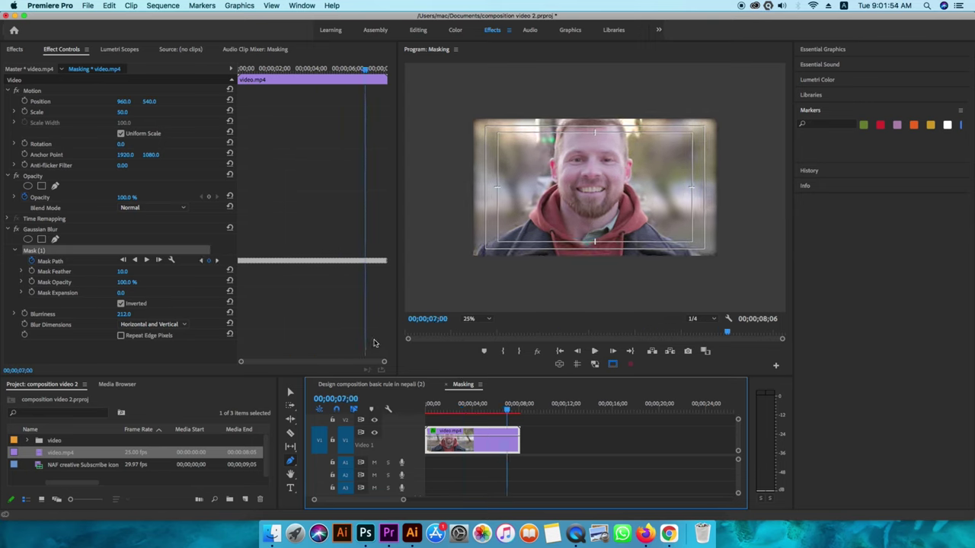
drag(366, 71, 373, 77)
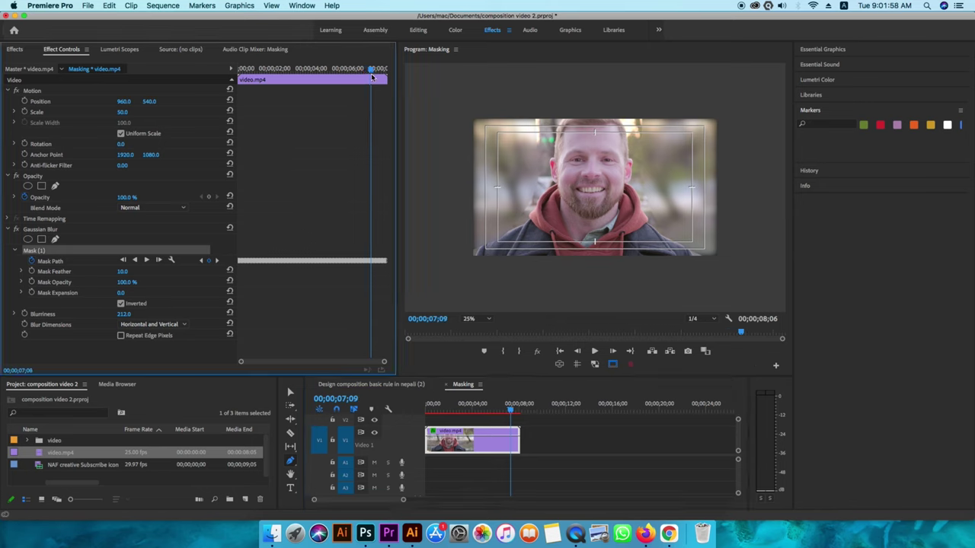
drag(372, 69, 238, 80)
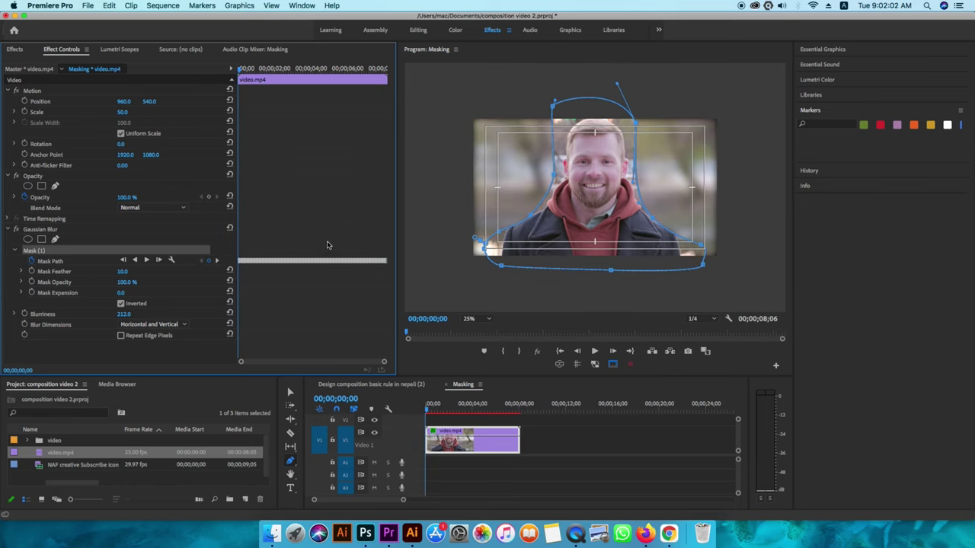
Step: Delete all tracked Mask Path keyframes and restart Mask Path keyframing at the first frame
drag(386, 225, 222, 325)
key(Delete)
drag(326, 223, 398, 292)
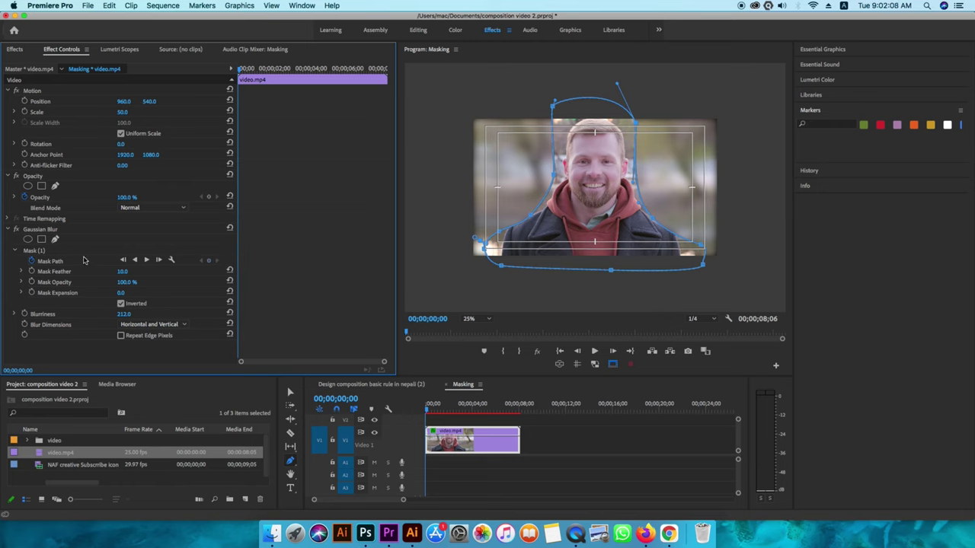
key(Delete)
click(31, 262)
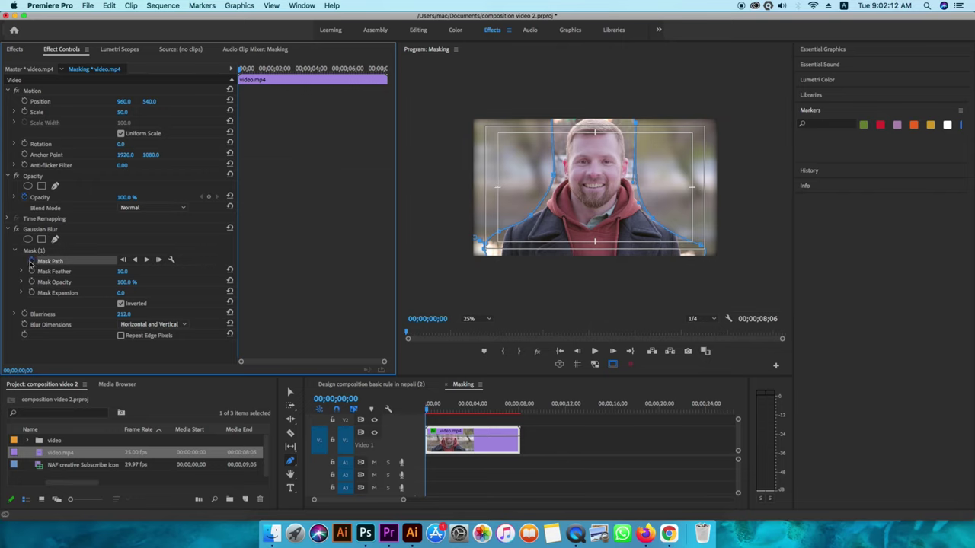
click(361, 282)
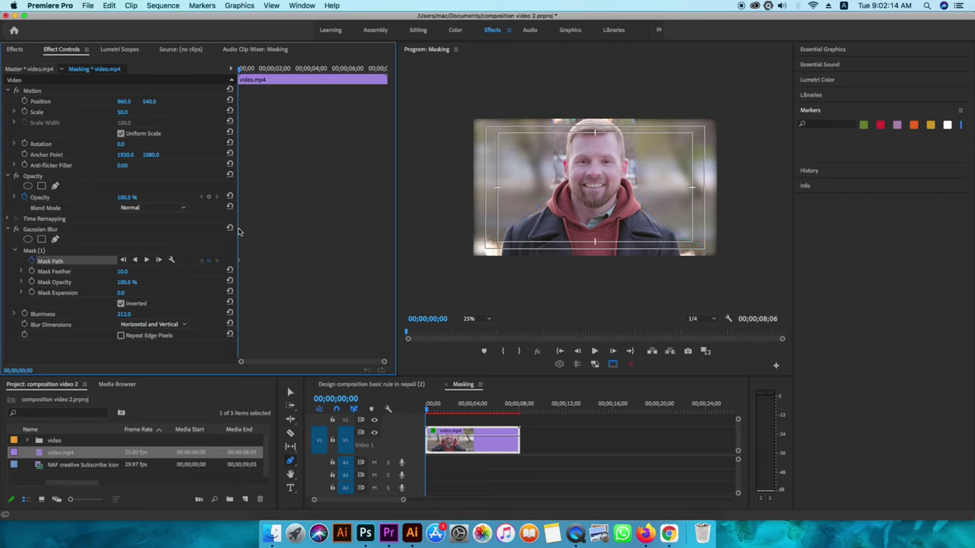
Step: Track the mask forward by one frame, undo the stray graphic shape, and reselect the video.mp4 clip
click(158, 259)
key(super+alt+r)
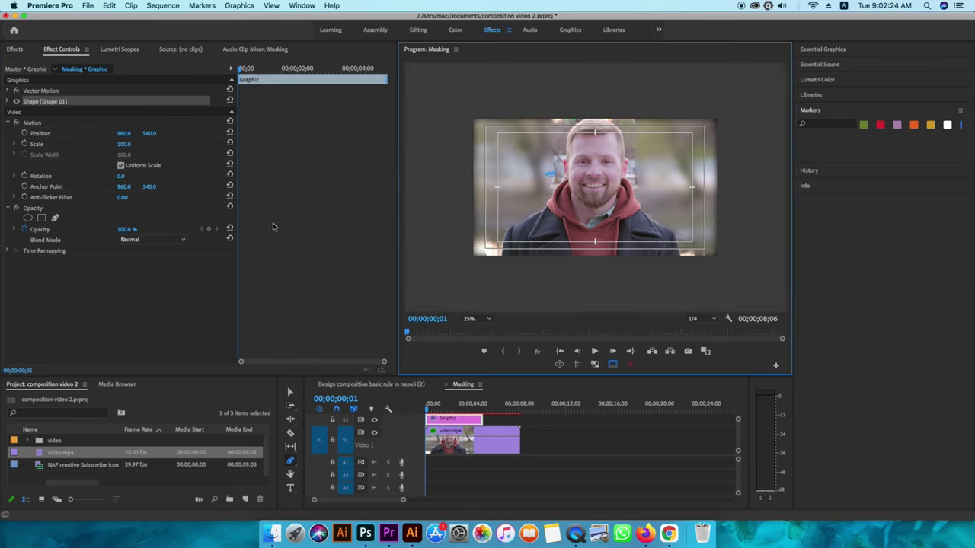
key(super+z)
click(482, 444)
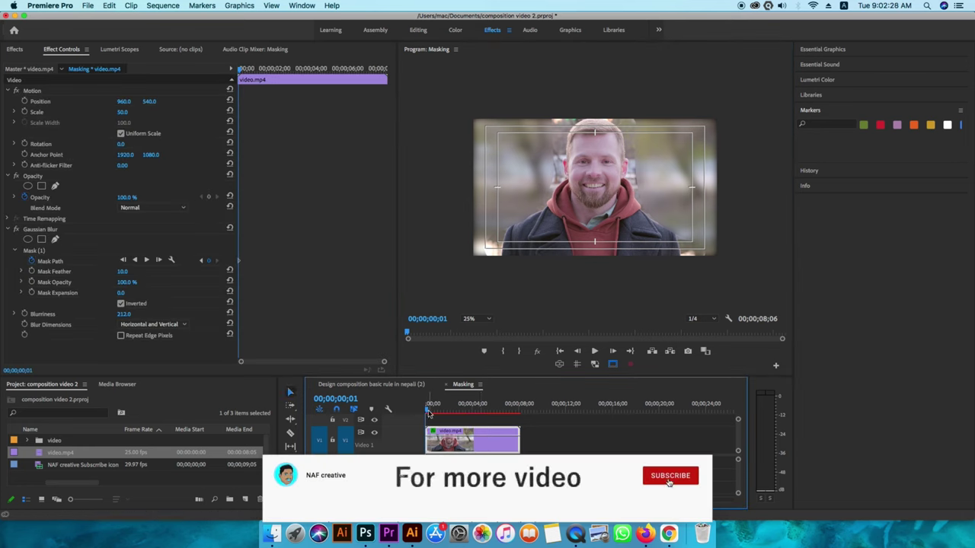
Step: Advance to frame 00;00;00;07, track the mask forward by one frame, and select Mask (1) for editing
key(Right)
key(Right)
key(Right)
key(Right)
key(Right)
key(Right)
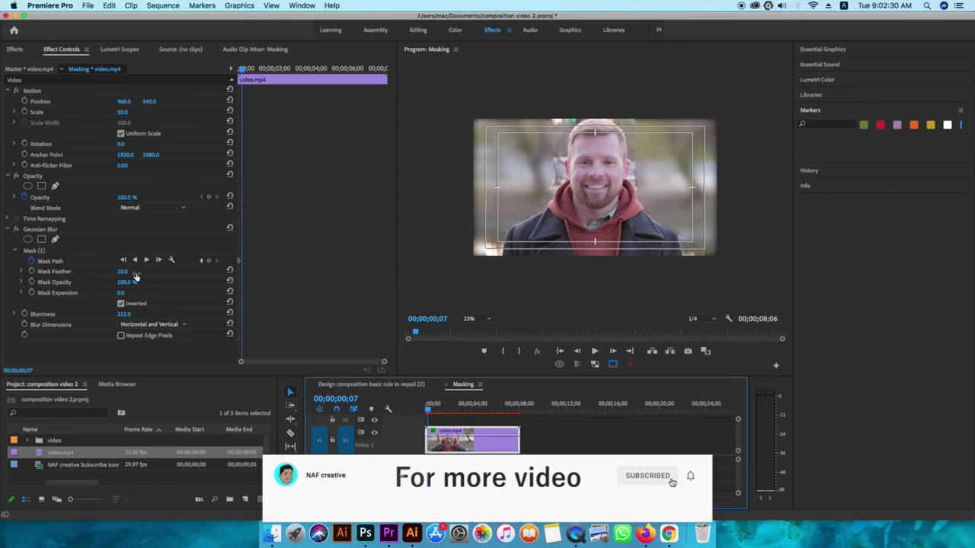
click(159, 260)
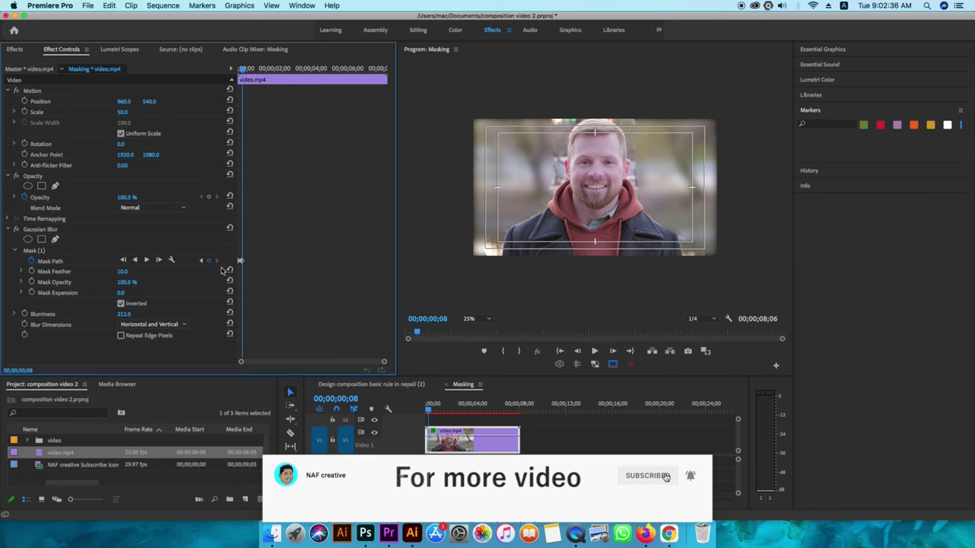
click(48, 251)
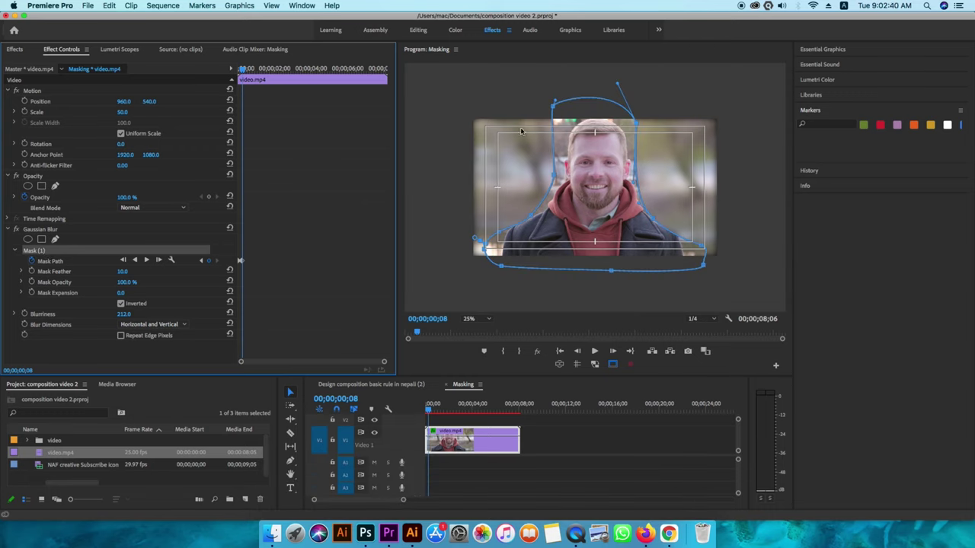
Step: Move the mask's upper-left corner and left cheek points closer to the man's head, and advance to frame 00;00;00;09
click(557, 115)
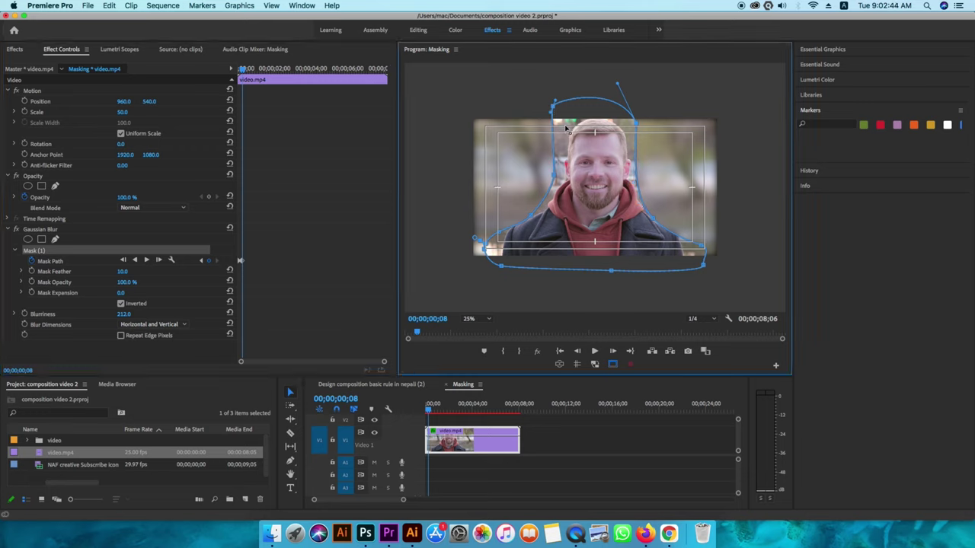
drag(554, 110, 566, 120)
click(158, 267)
click(557, 179)
key(Right)
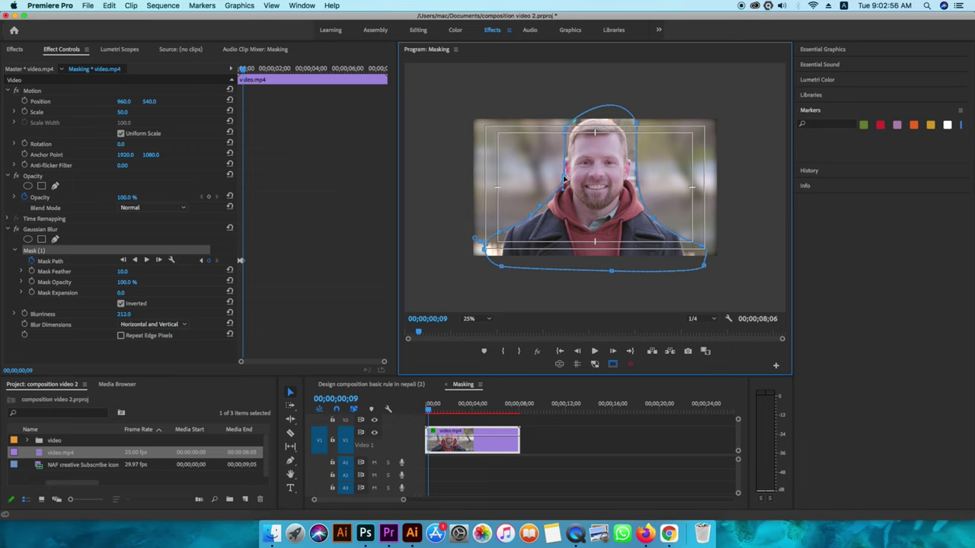
Step: Lower the mask's upper-right corner point toward the hair and track the mask forward to frame 00;00;00;10
drag(638, 127, 612, 90)
drag(636, 135, 636, 139)
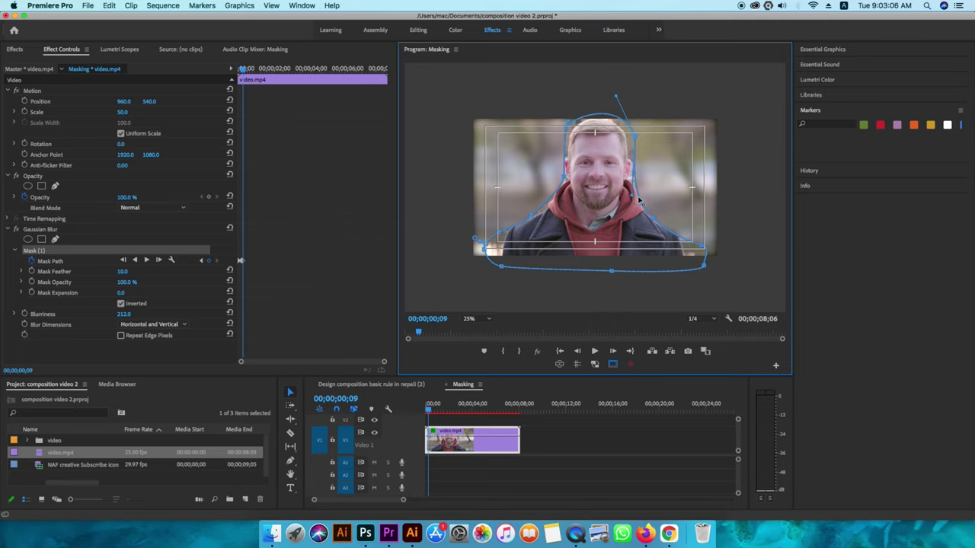
click(161, 260)
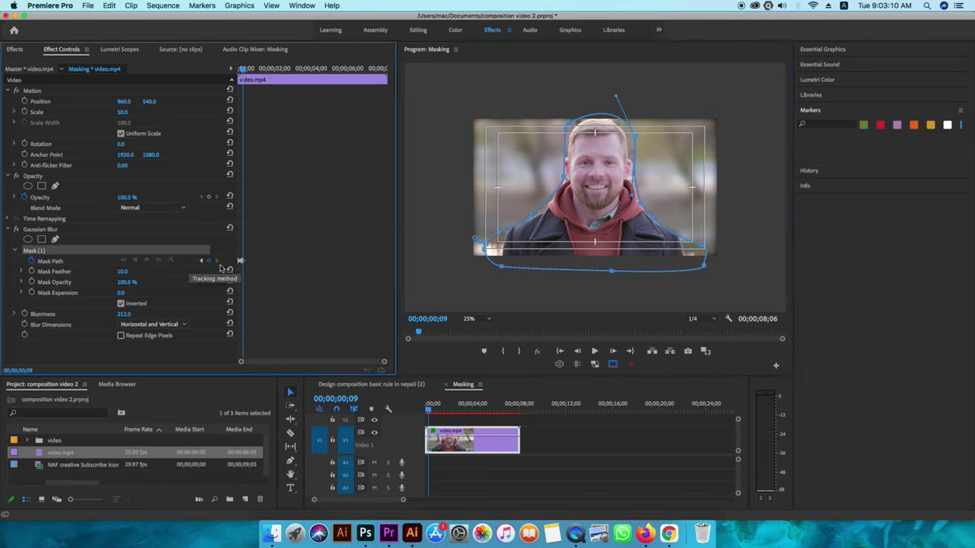
key(Right)
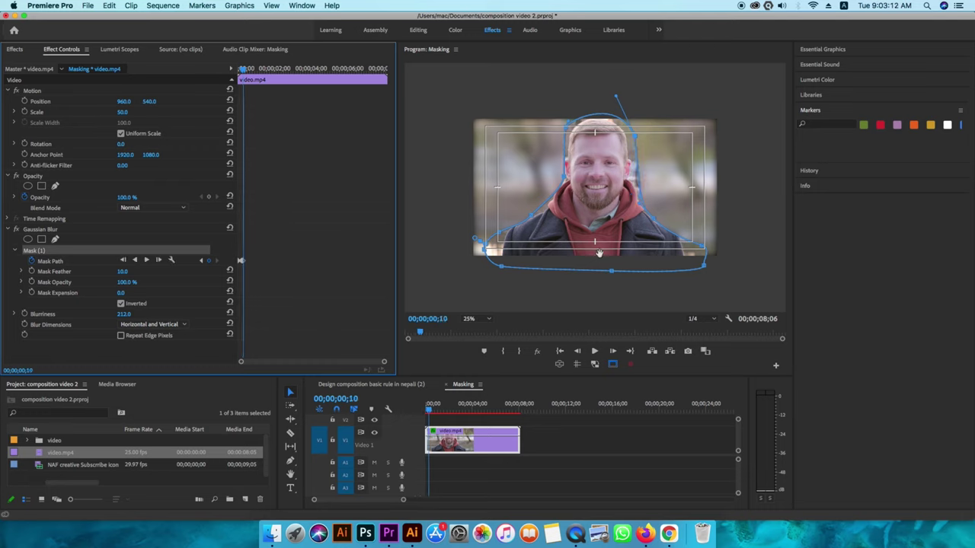
Step: Pull the mask's lower-left points inward so the path follows the edge of the man's shoulder
click(487, 247)
click(490, 249)
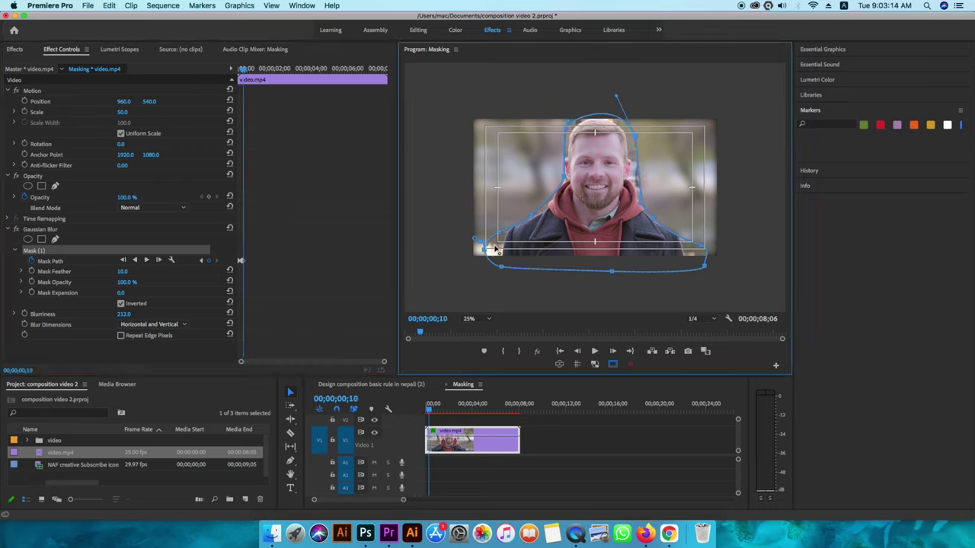
drag(502, 252, 488, 254)
drag(492, 256, 496, 260)
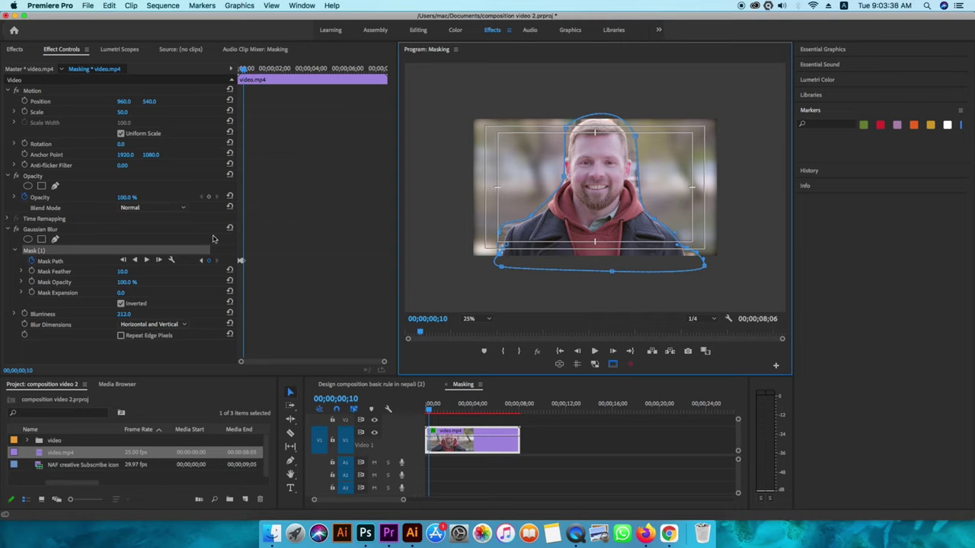
Step: Track the mask forward by one frame and scrub the clip to 00;00;05;08 to check the mask against the man
click(158, 260)
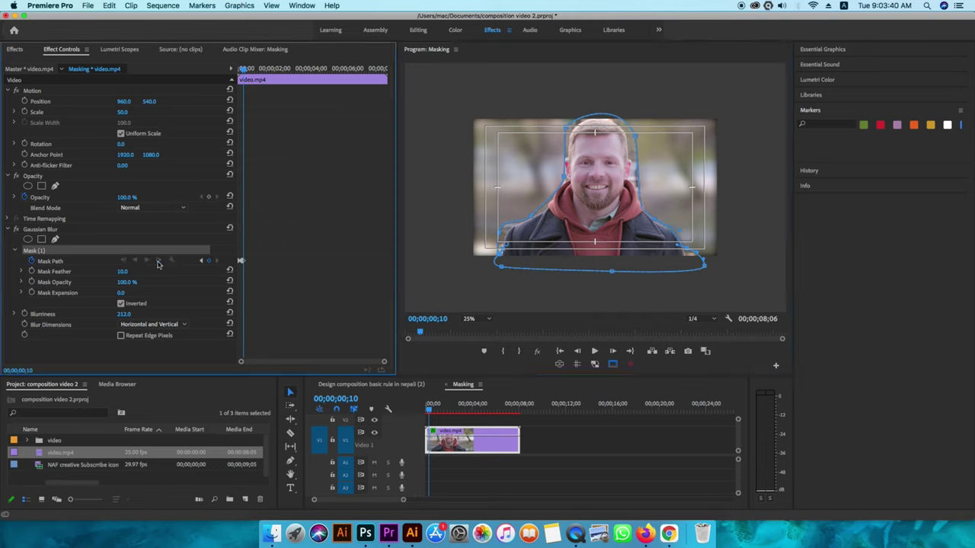
click(245, 71)
drag(245, 71, 333, 77)
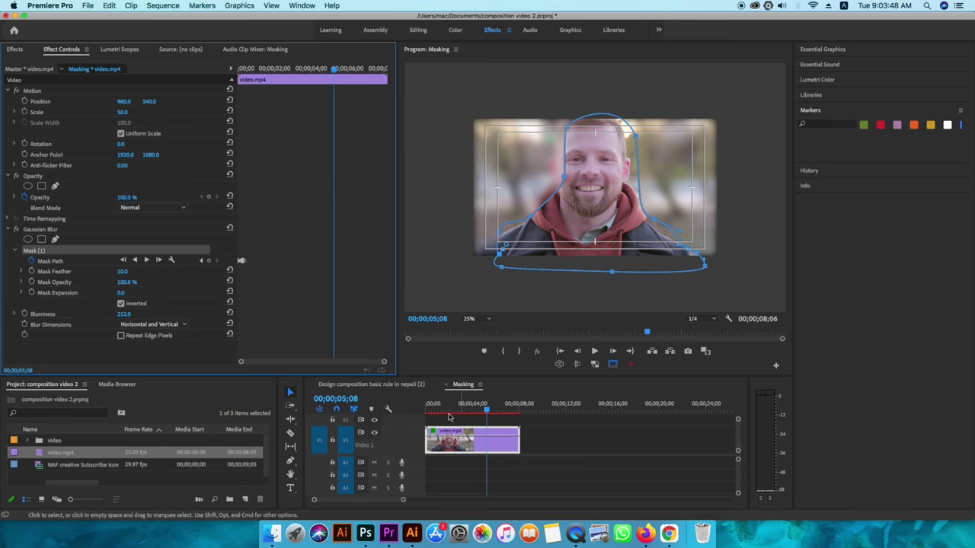
Step: Open the Design composition basic rule in nepali (2) sequence near the start of Nested Sequence 04, with the preview fitted and enlarged
click(380, 385)
drag(586, 409, 533, 410)
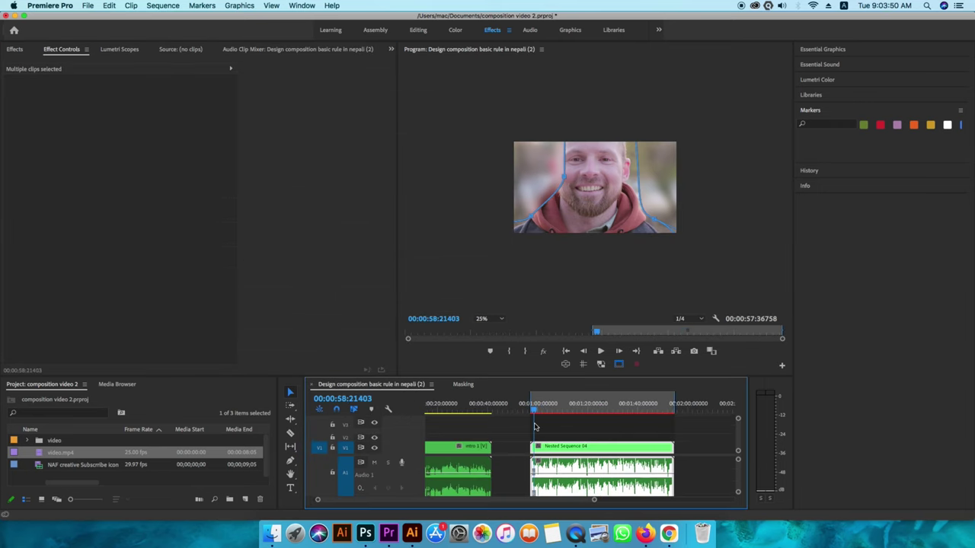
click(488, 318)
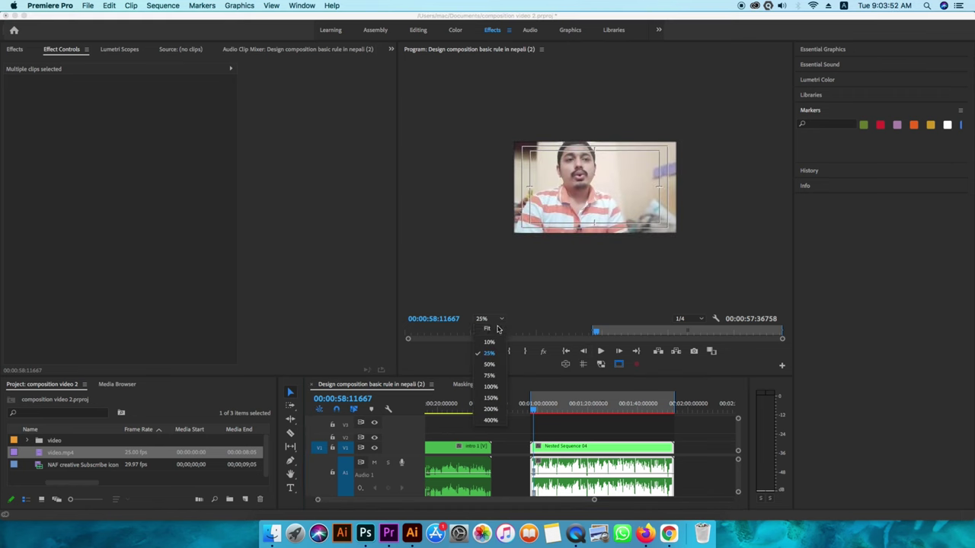
click(486, 329)
drag(397, 177, 337, 177)
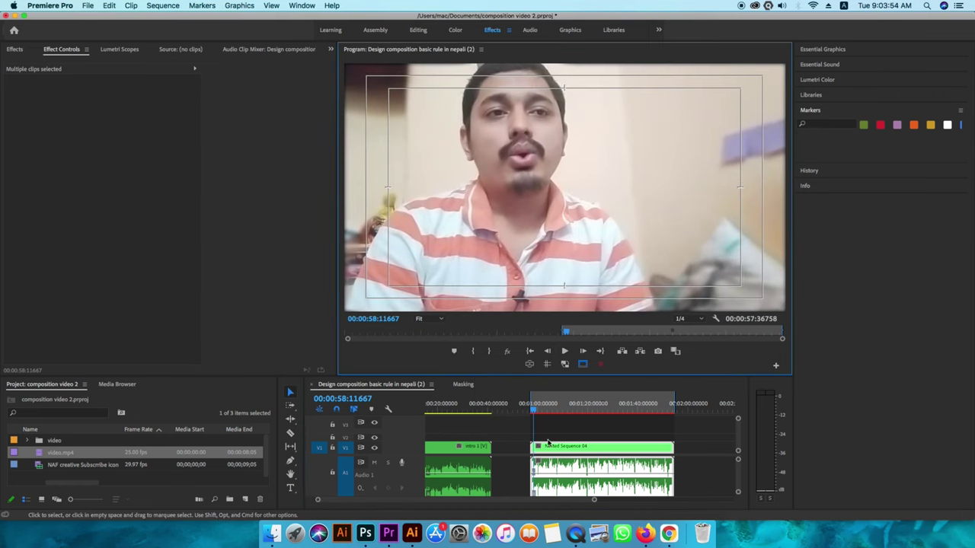
Step: Show the blur effects list and play Nested Sequence 04, scrubbing back to 00:01:02:43595 to examine its blurred background
key(shift+7)
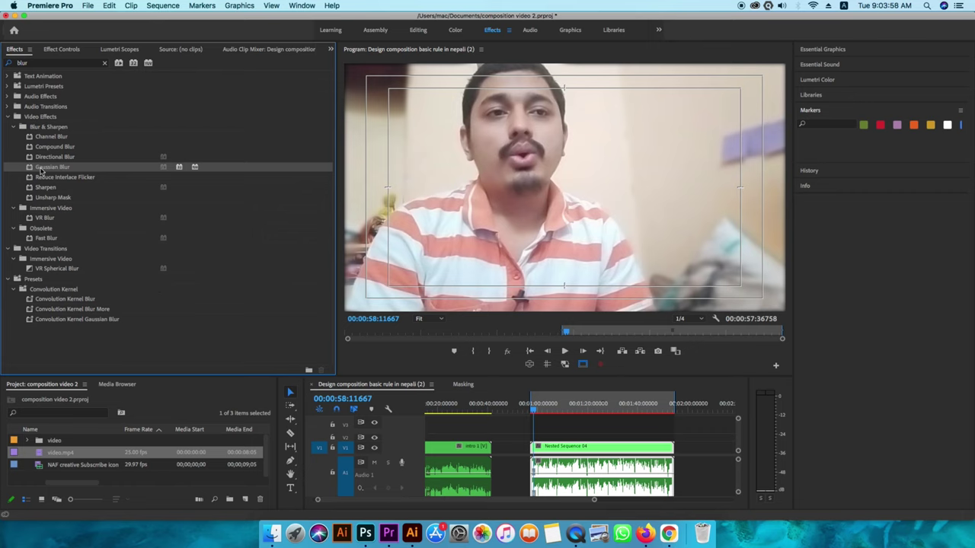
key(space)
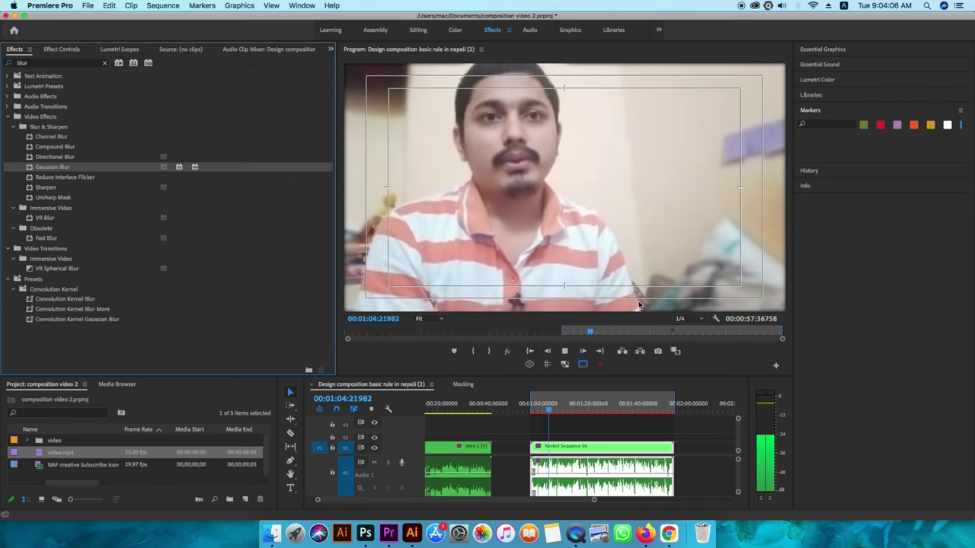
click(536, 416)
mouse_move(536, 416)
mouse_down()
mouse_move(571, 421)
mouse_move(545, 419)
mouse_up()
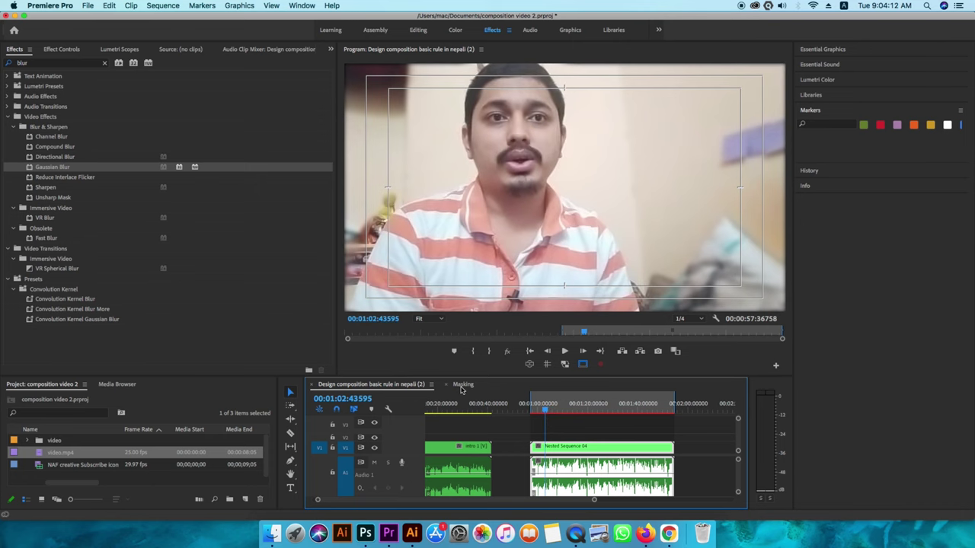
Step: Return to the Masking sequence and scrub from near its start to 00;00;04;06
click(463, 384)
click(429, 411)
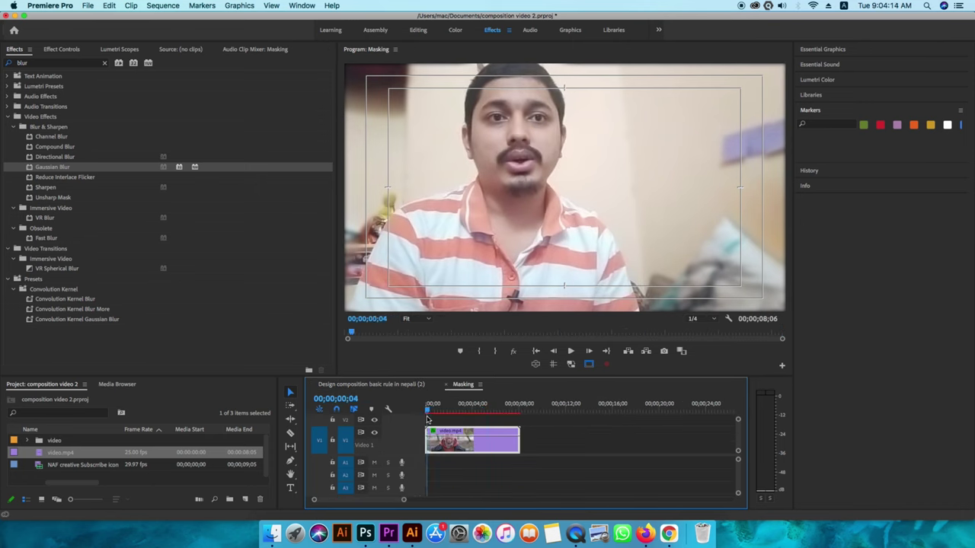
drag(428, 415, 475, 412)
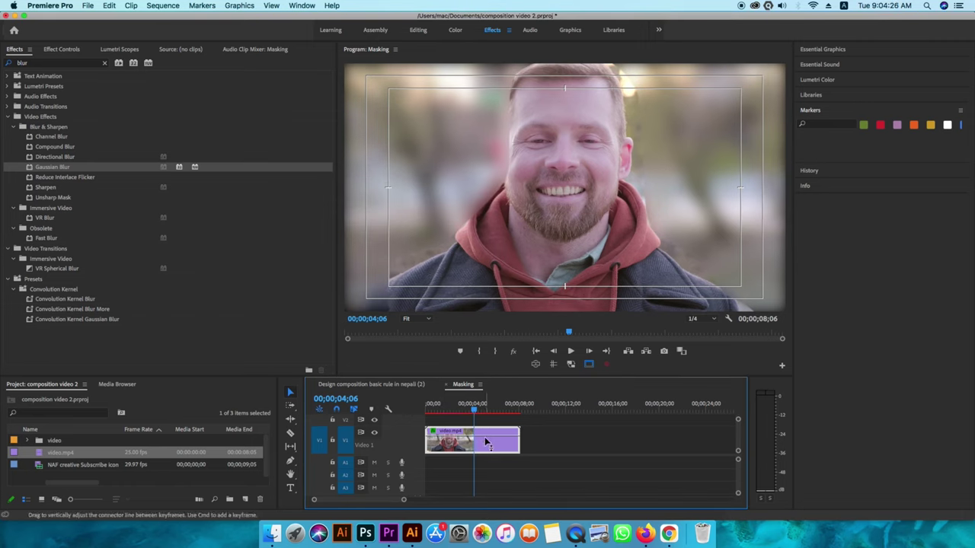
Step: Set the Gaussian Blur's Blurriness to 50 on the masked clip
click(60, 51)
click(107, 313)
key(BackSpace)
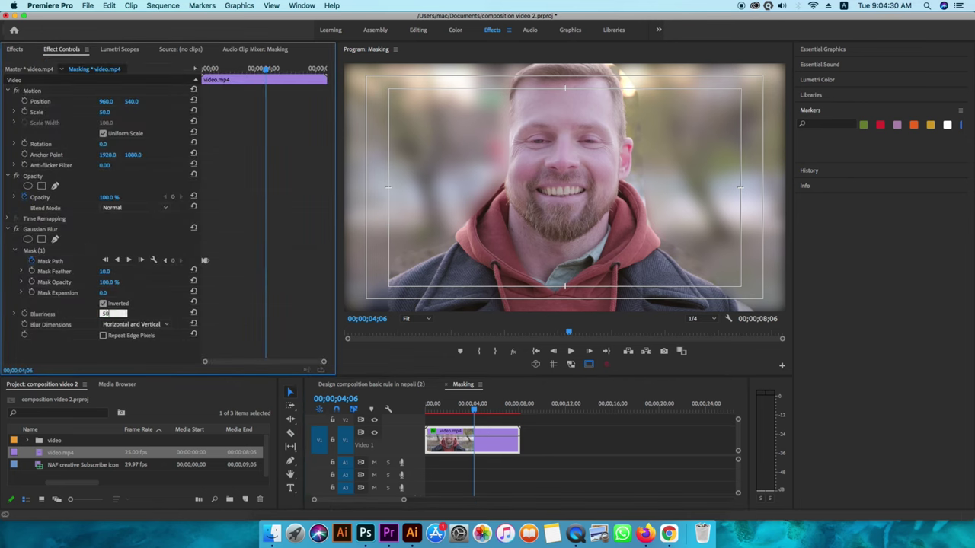
key(Return)
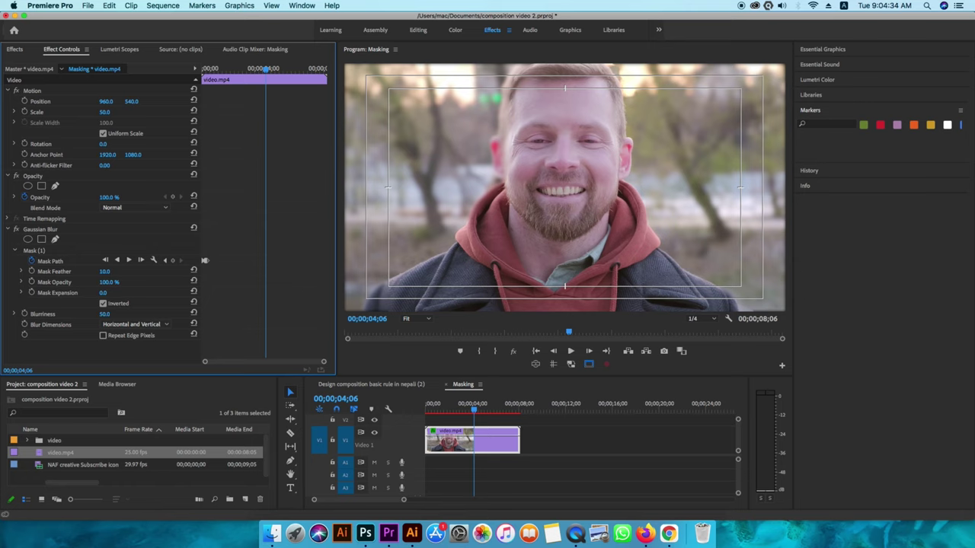
Step: Set the Mask Feather of the Gaussian Blur mask to 95
click(111, 270)
key(BackSpace)
key(Return)
Step: Move to 00;00;02;08 and set the Gaussian Blur mask's Mask Expansion to 10
click(459, 412)
drag(458, 415, 451, 415)
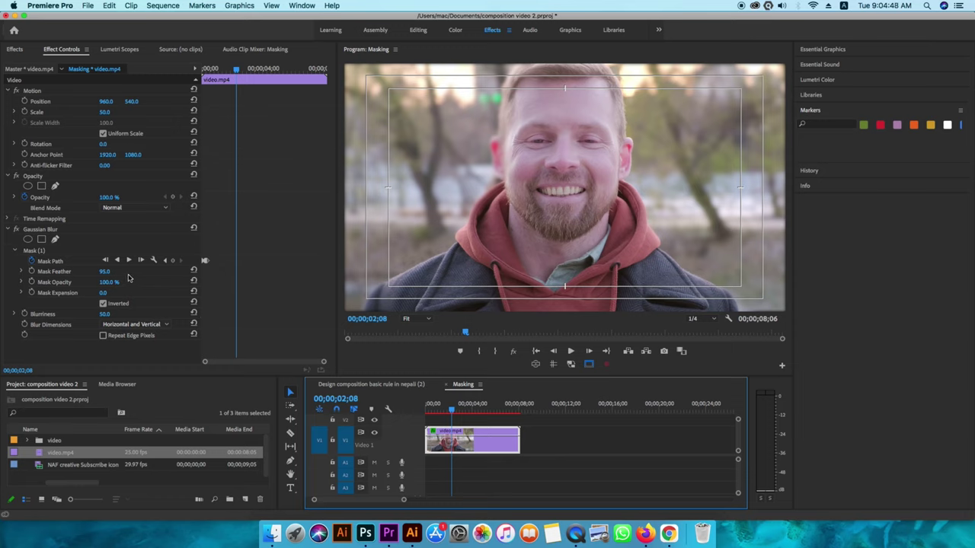
click(103, 293)
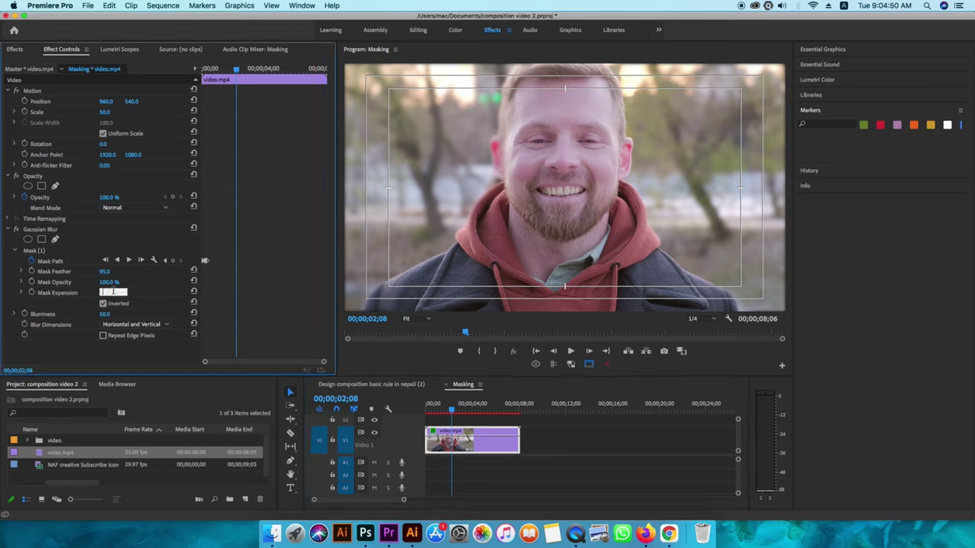
key(Return)
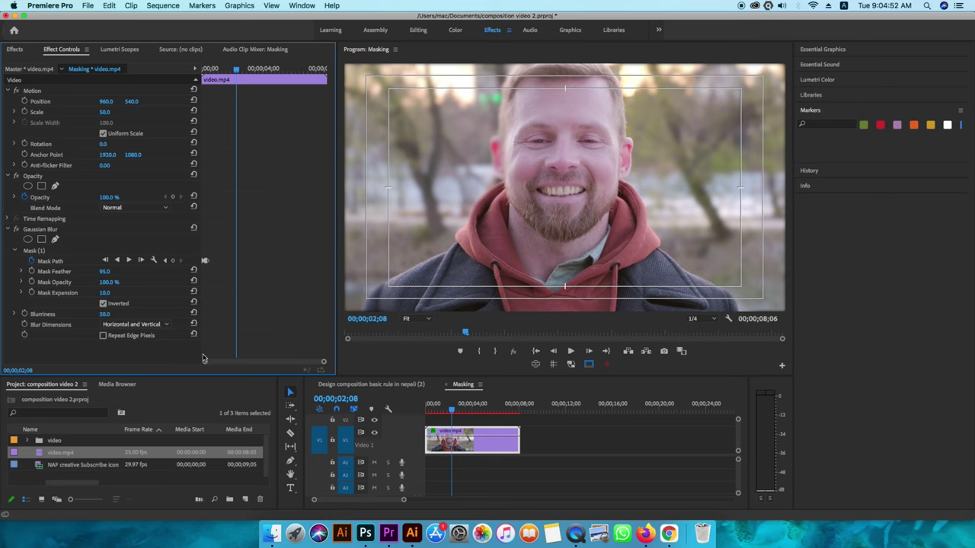